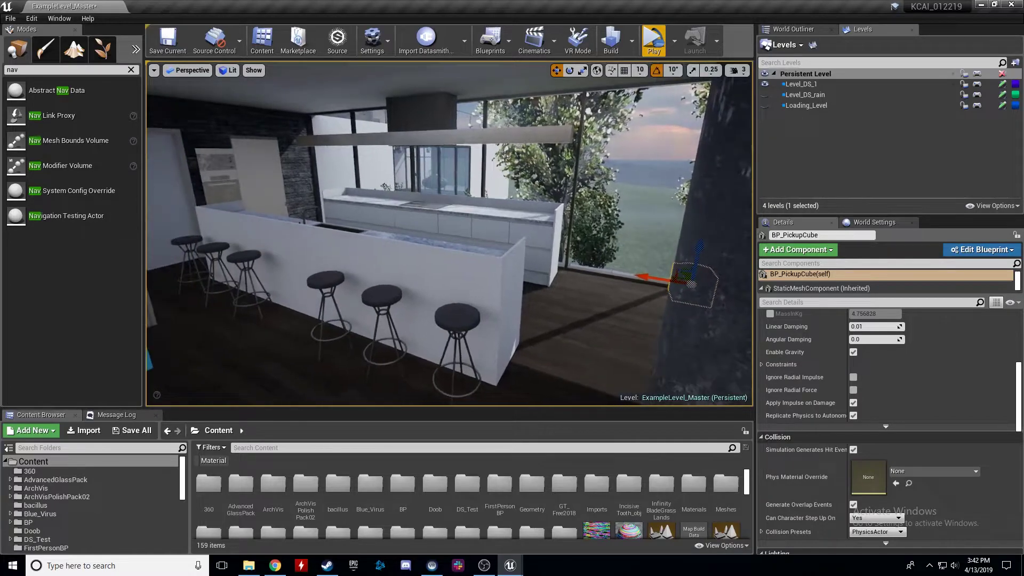
key("s")
right_click_drag(605, 224, 640, 223)
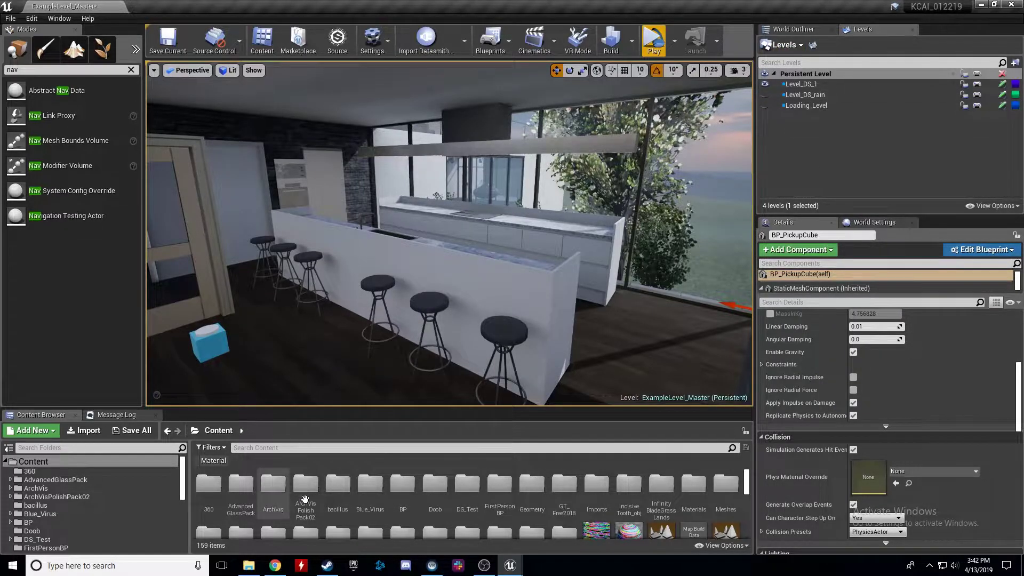
left_click(24, 430)
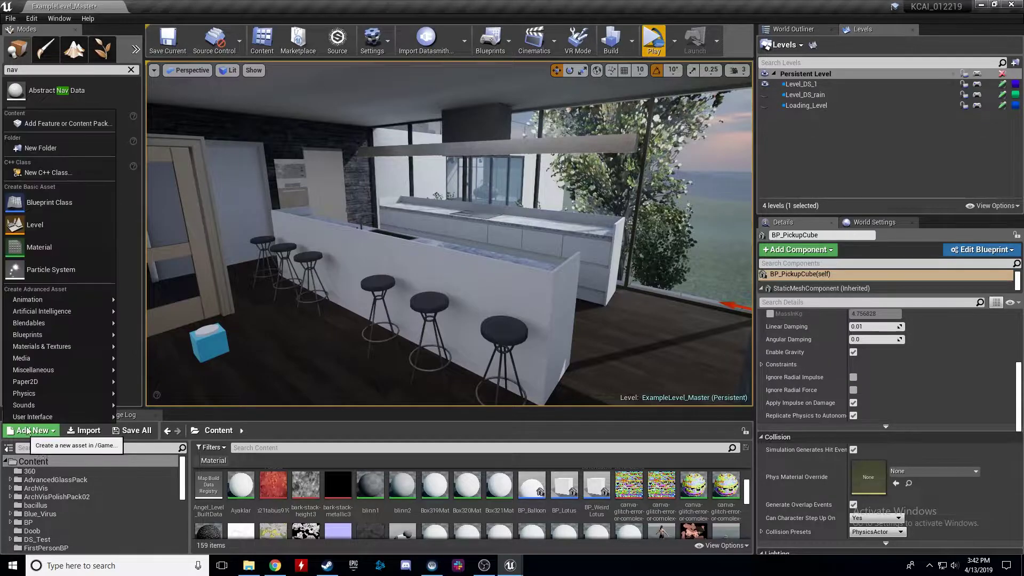
left_click(442, 12)
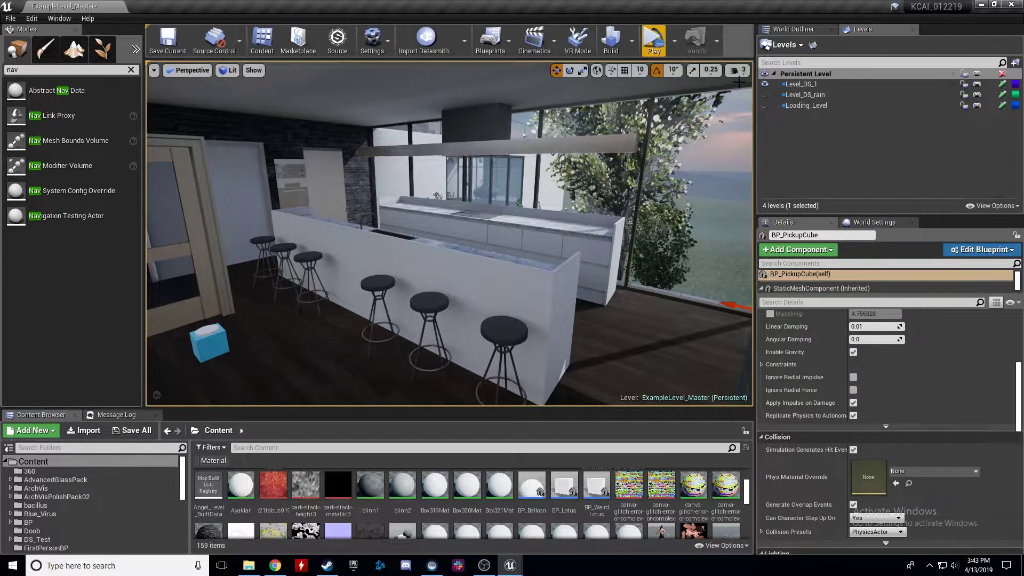
Step: Hide the Level_DS_1 sublevel and review the options for creating a new sublevel or adding an existing one
left_click(766, 83)
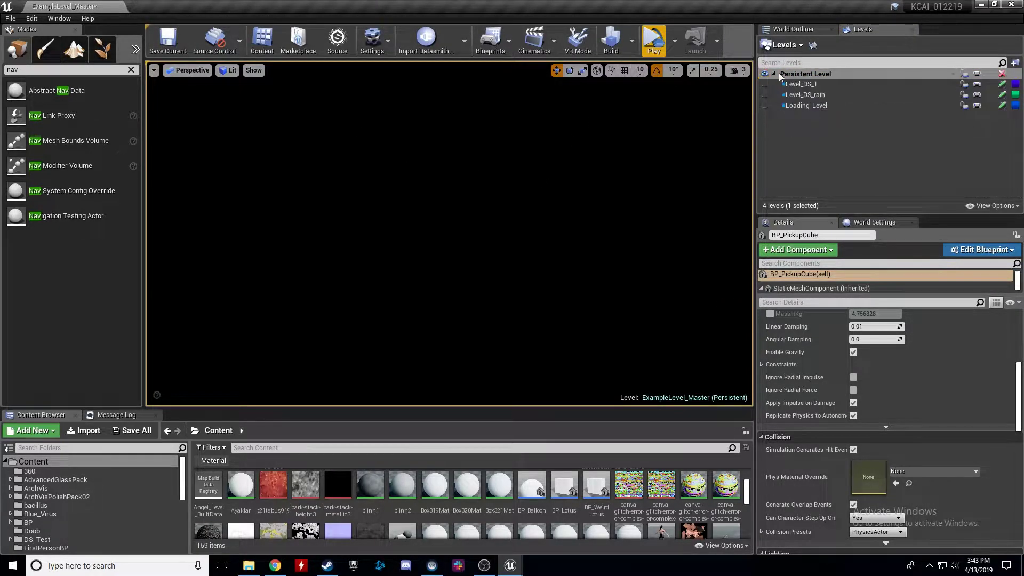
left_click(49, 20)
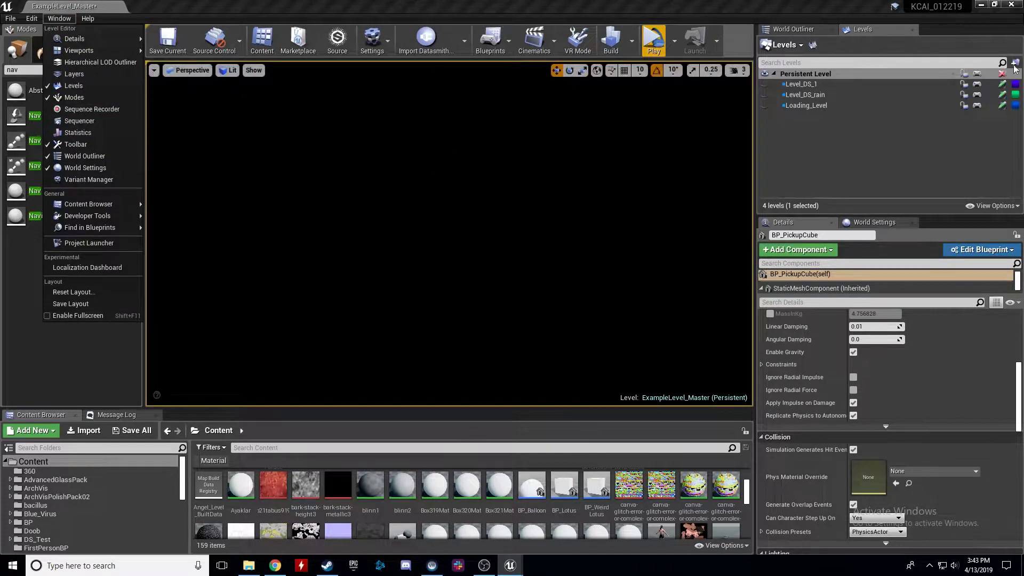
left_click(864, 34)
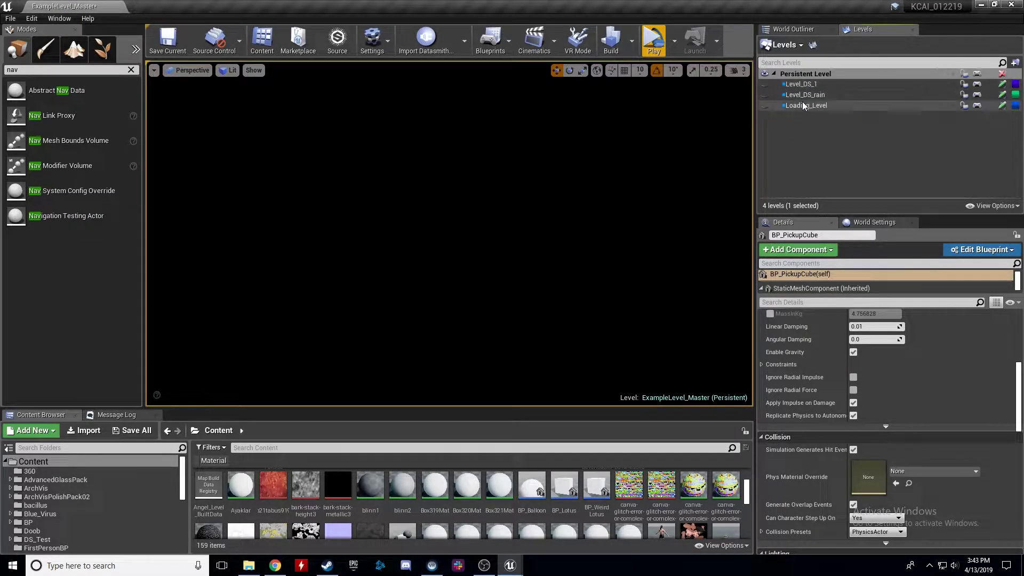
left_click(790, 46)
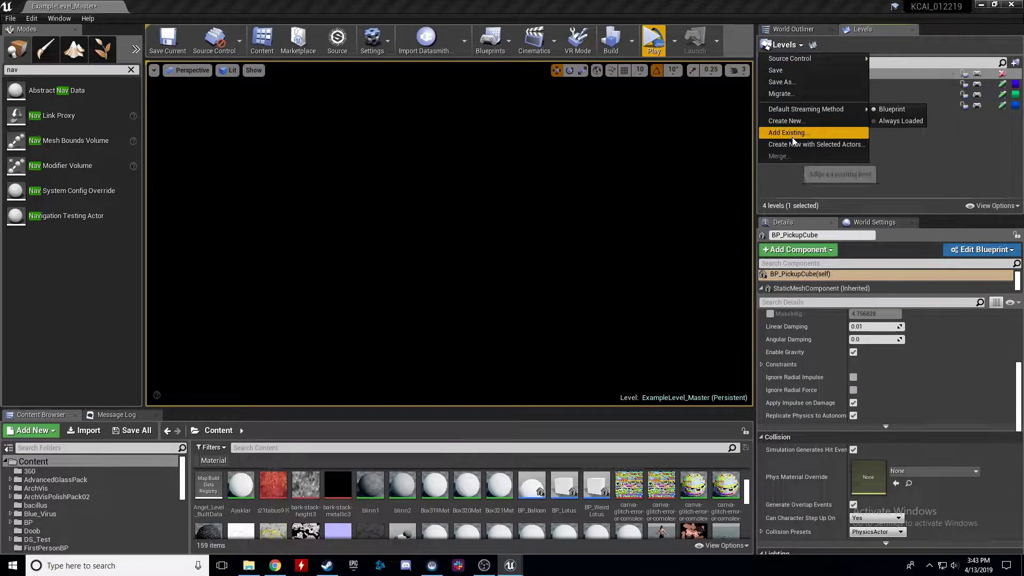
left_click(964, 168)
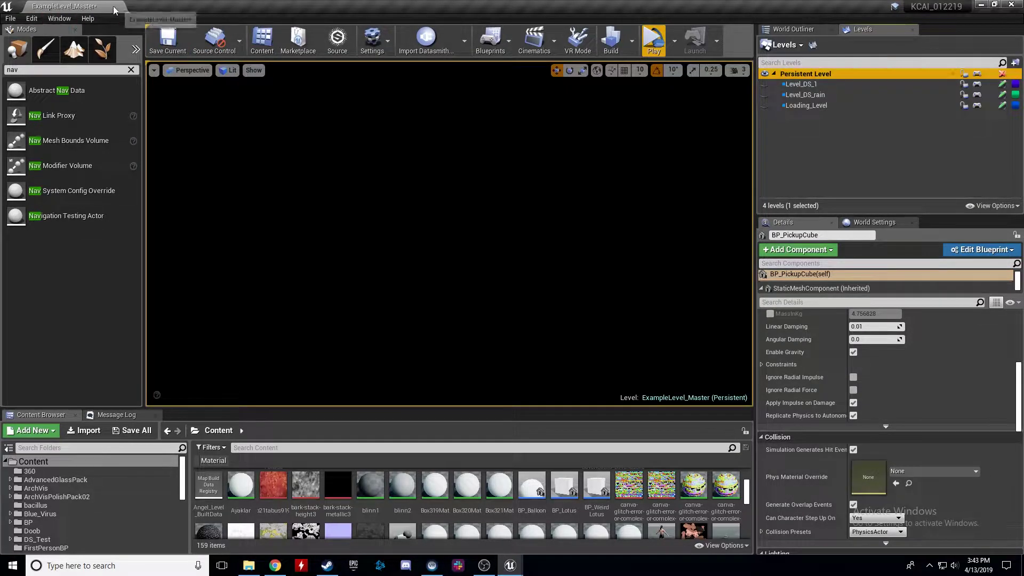
right_click_drag(560, 214, 554, 213)
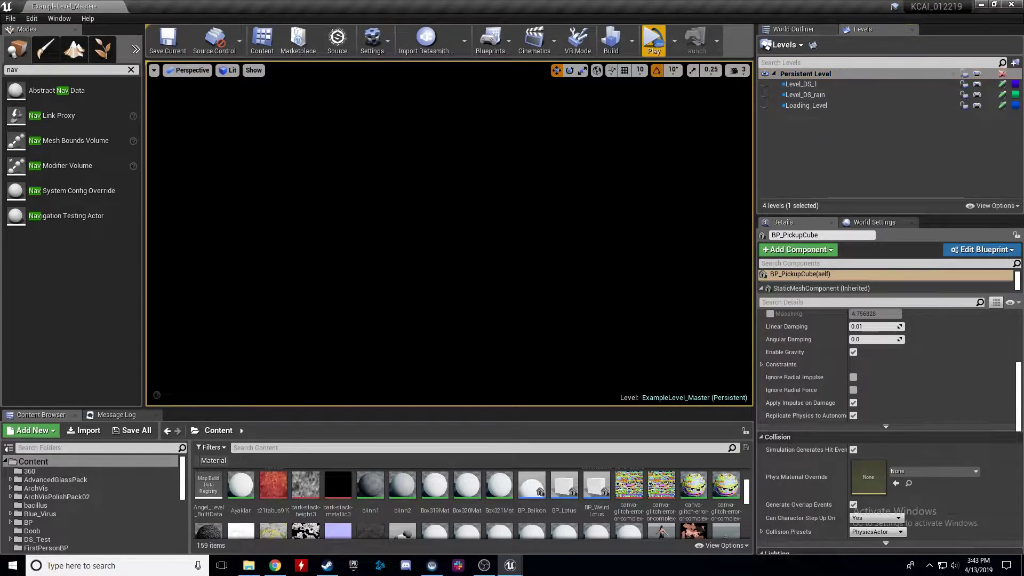
Step: Show the Level_DS_1 sublevel and look around its kitchen interior
left_click(765, 85)
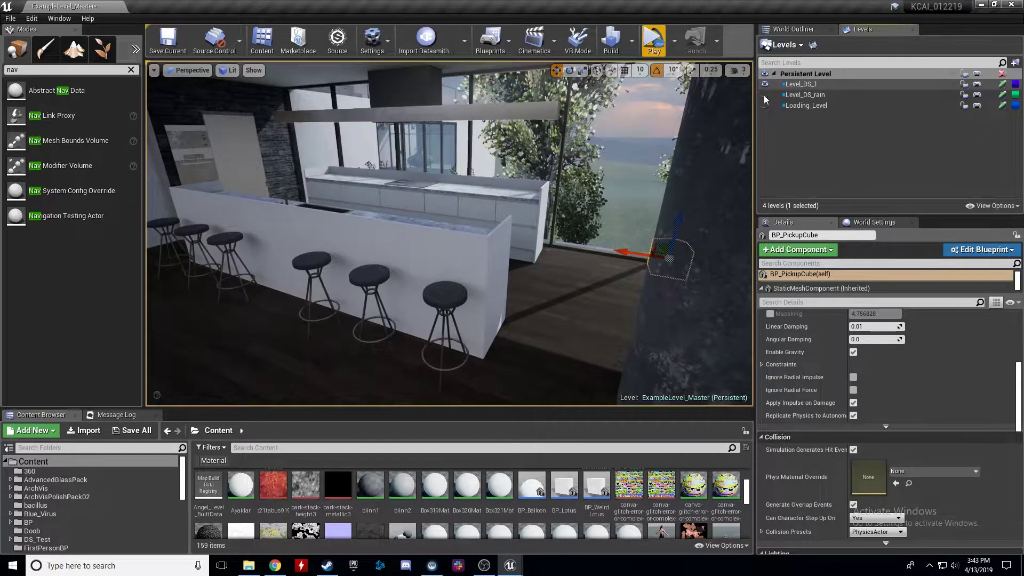
right_click_drag(459, 232, 374, 234)
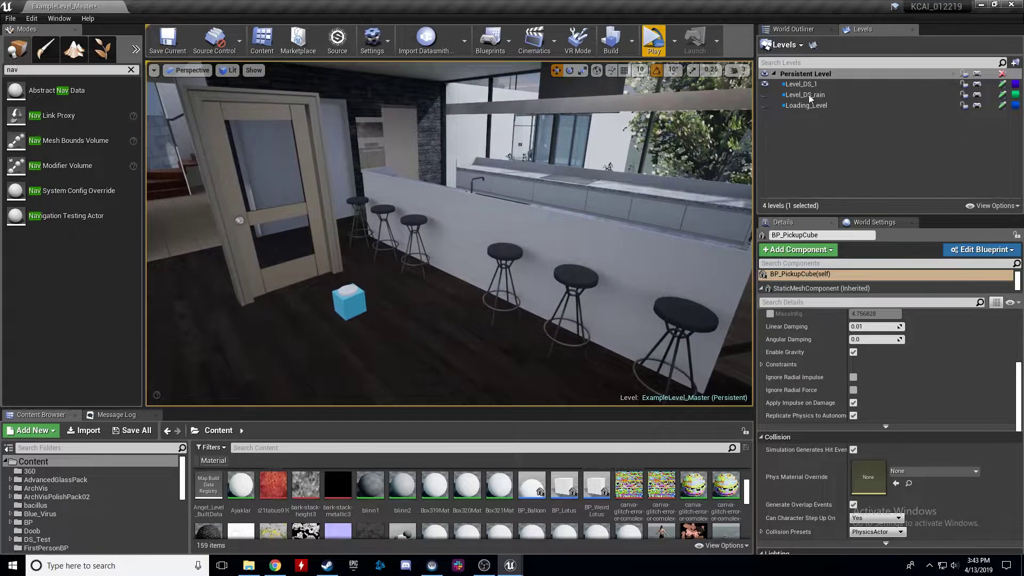
left_click(817, 84)
mouse_move(497, 186)
right_mouse_down()
mouse_move(448, 184)
mouse_move(504, 172)
right_mouse_up()
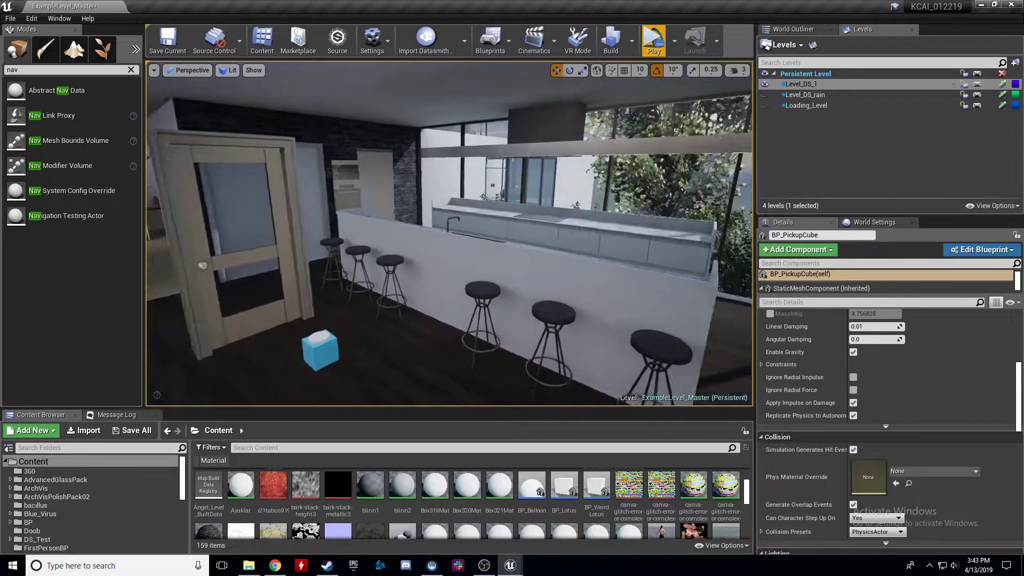
Step: Preview Level_DS_rain on its own, followed by Loading_Level on its own, and hide all three sublevels
left_click(764, 95)
left_click(764, 84)
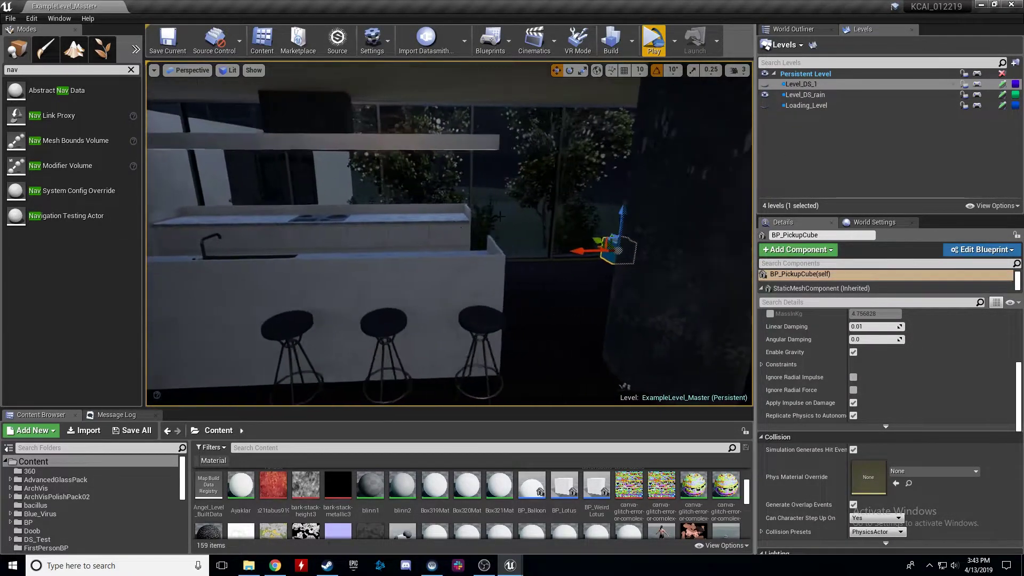
left_click(764, 94)
left_click(764, 105)
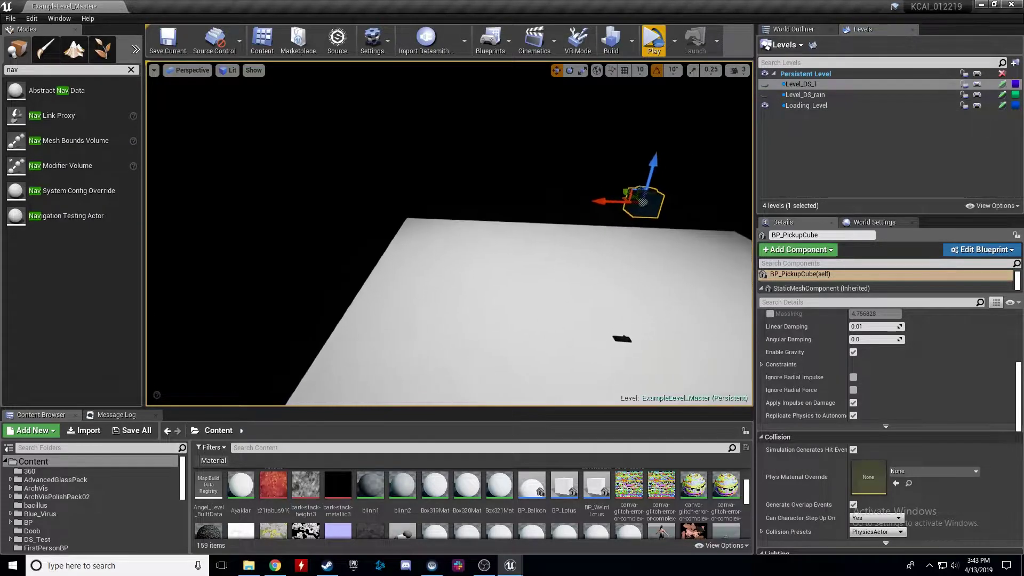
left_click(764, 105)
Step: Make Level_DS_1 and Level_DS_rain the current level in turn, returning to the Persistent Level after each
double_click(811, 83)
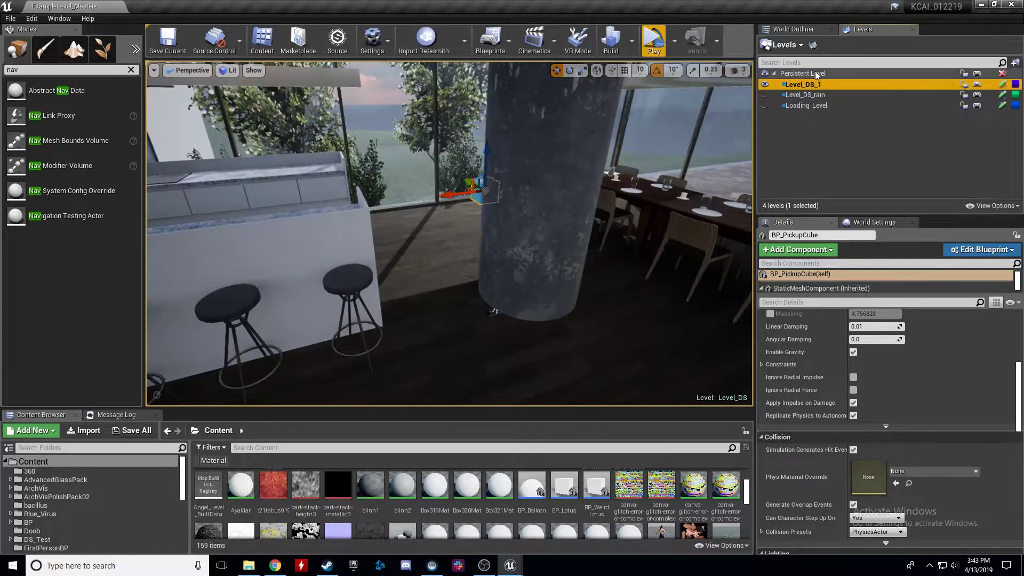
double_click(815, 74)
double_click(805, 97)
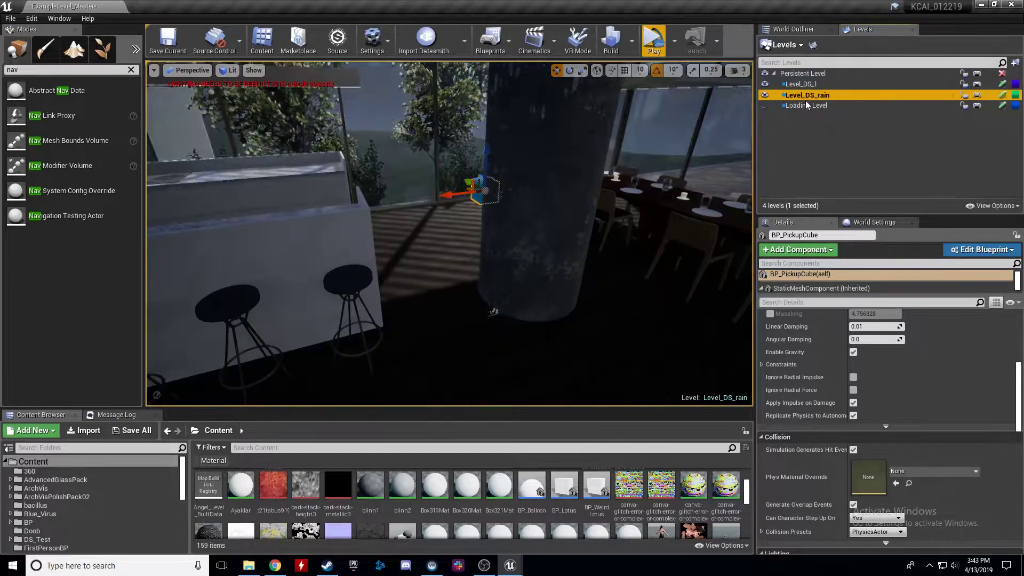
double_click(808, 75)
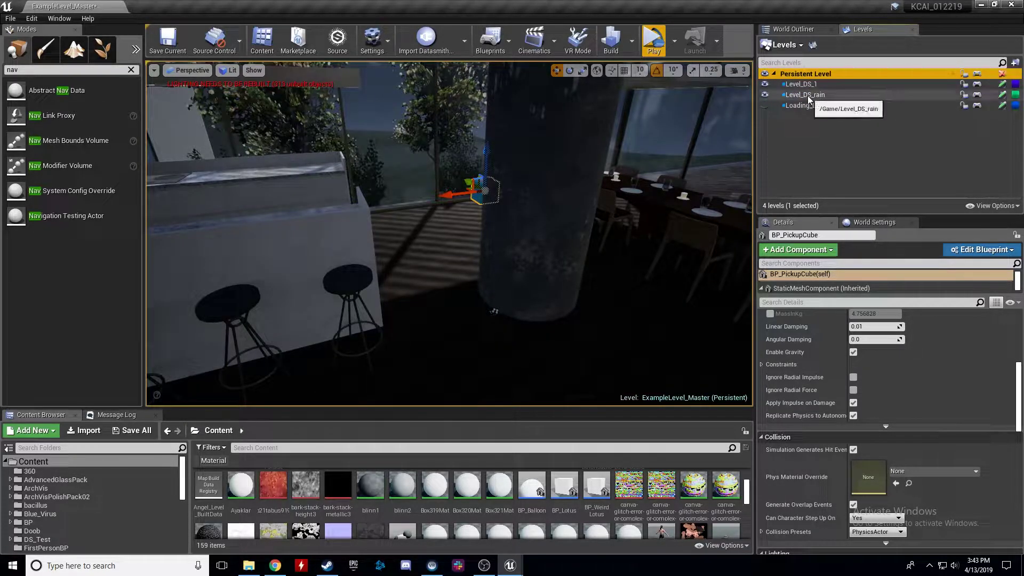
Step: Hide Level_DS_rain and Level_DS_1 and select the Persistent Level
left_click(765, 94)
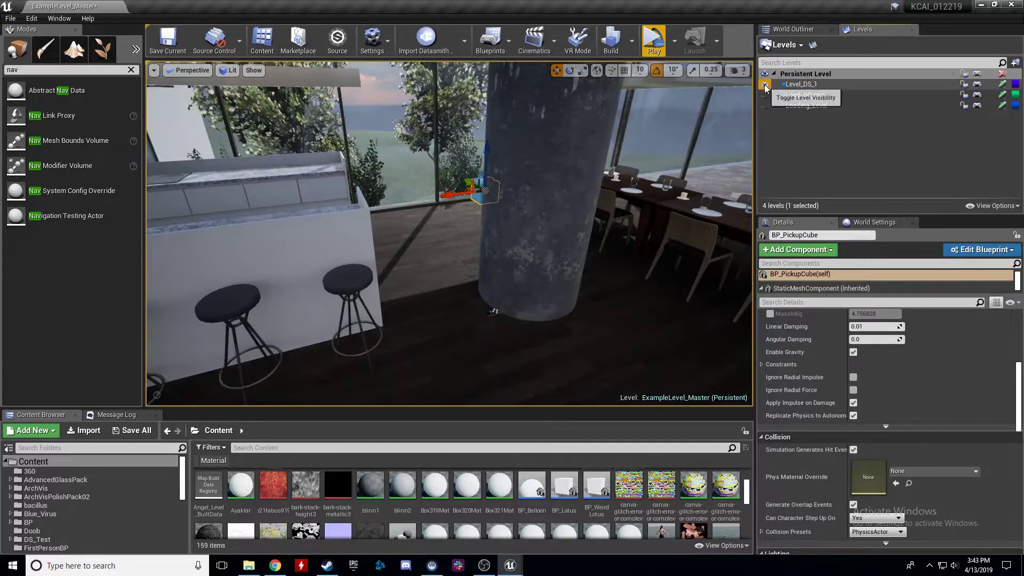
left_click(765, 84)
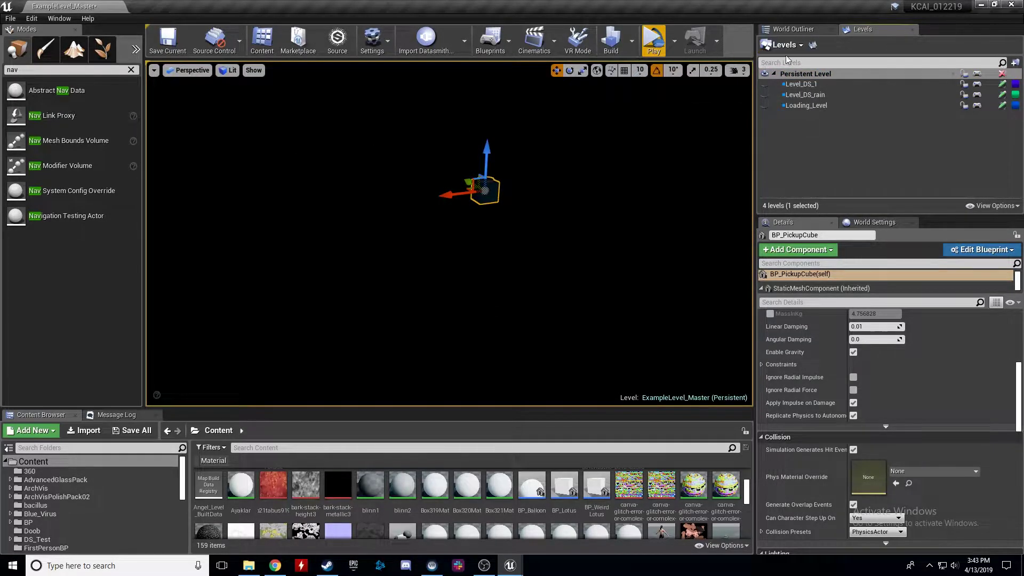
left_click(788, 74)
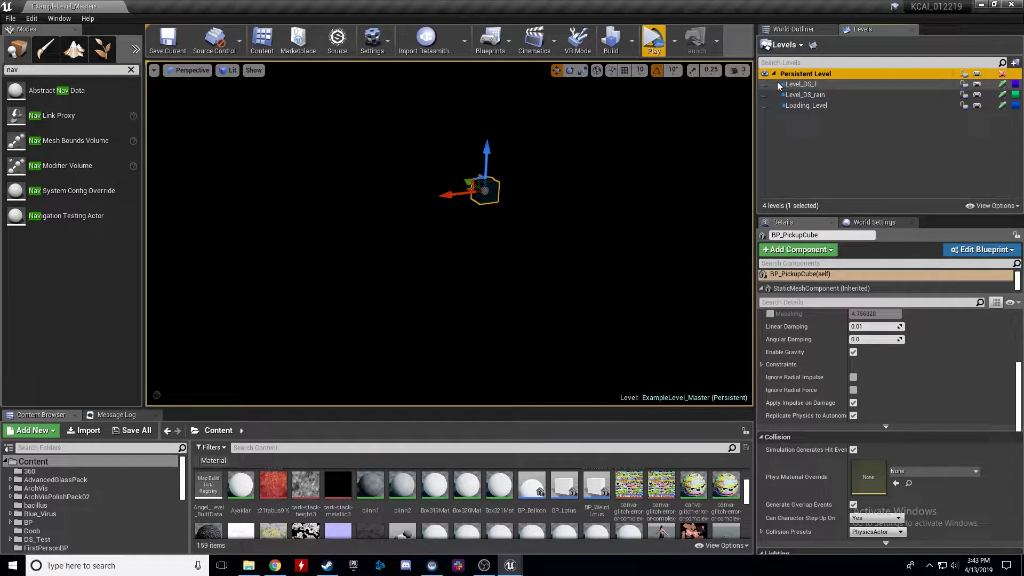
Step: Make Level_DS_rain the current level and place a basic Cube from the unfiltered actor list beside the column
double_click(815, 95)
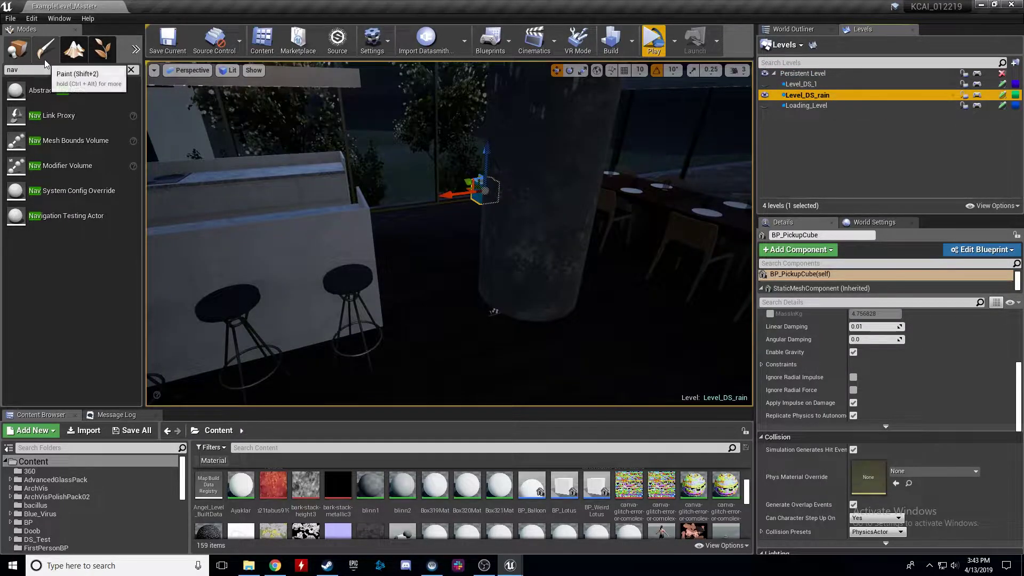
left_click(131, 69)
left_click_drag(78, 215, 476, 272)
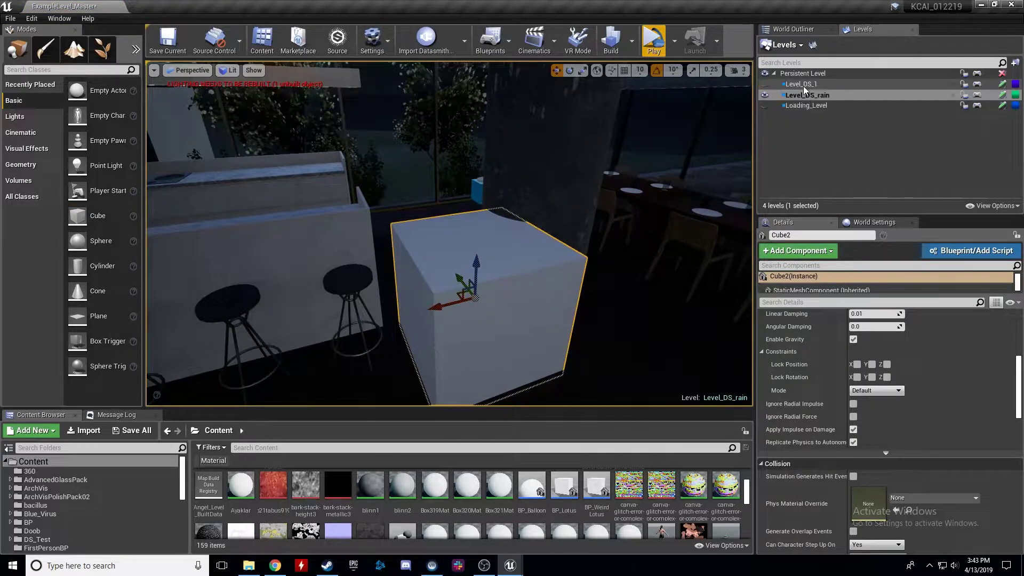
Step: Compare the scene with Level_DS_rain hidden and shown while Level_DS_1 is visible to check which level holds the cube
left_click(765, 96)
left_click(765, 84)
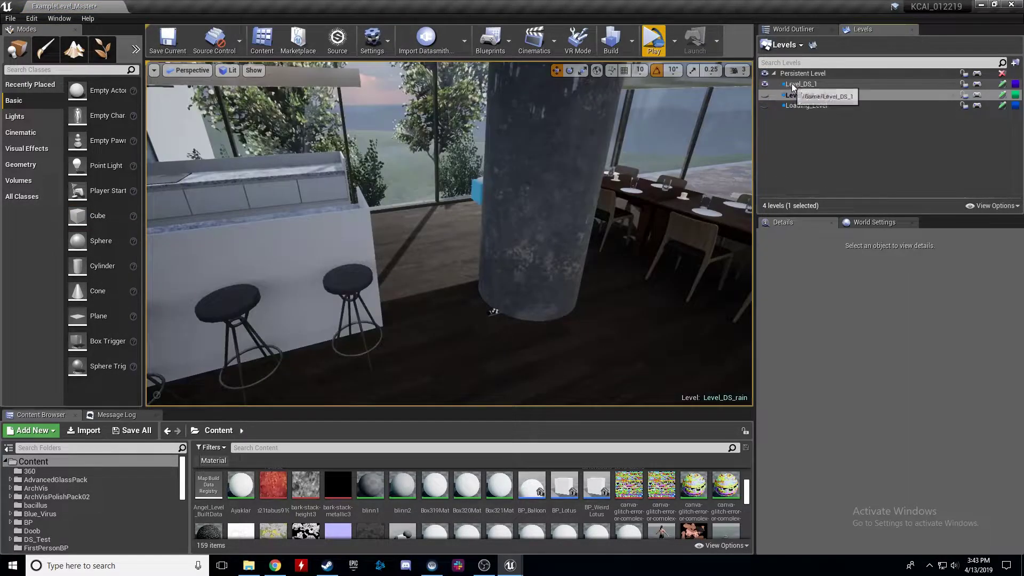
left_click(764, 95)
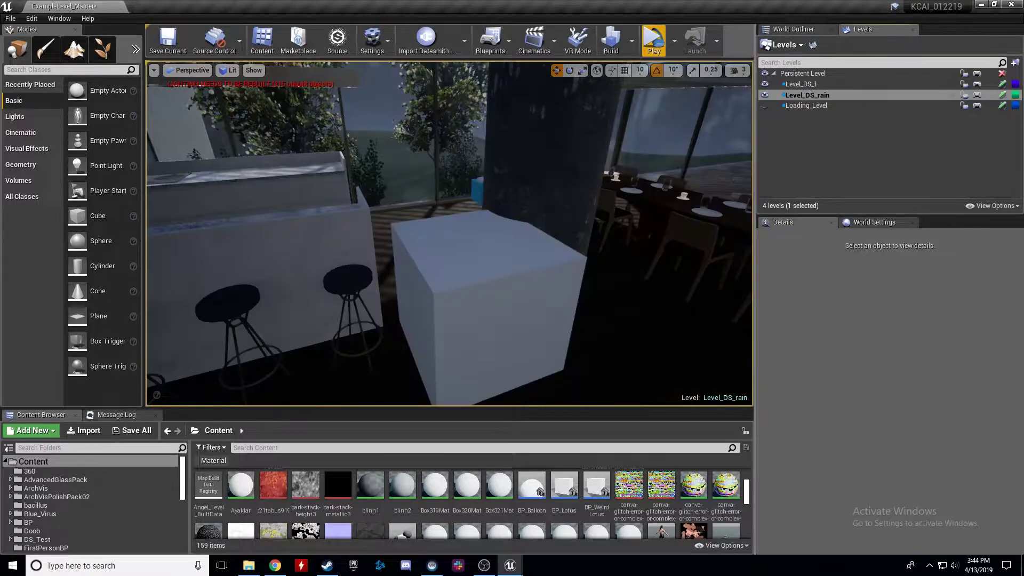
Step: Make the Persistent Level current and move the selected cube into it
left_click(550, 302)
left_click(802, 74)
double_click(803, 74)
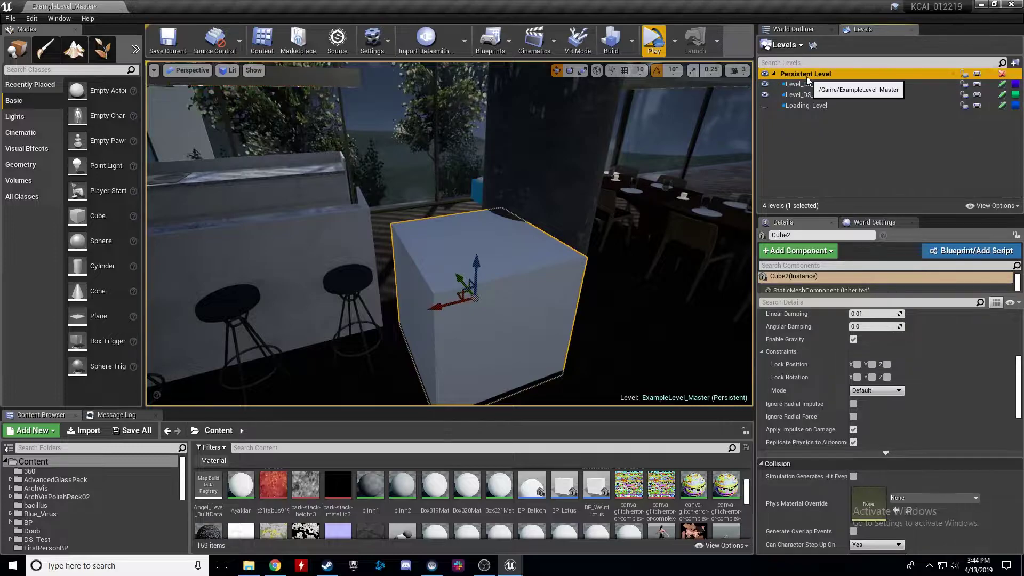
right_click(805, 74)
left_click(840, 243)
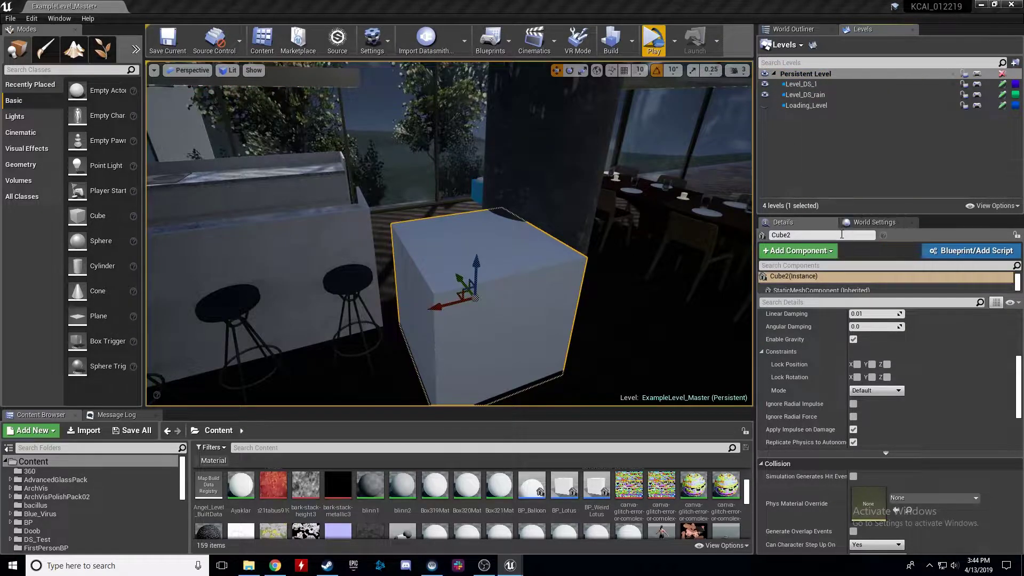
Step: Hide Level_DS_rain and Level_DS_1 and delete the cube from the Persistent Level
left_click(766, 95)
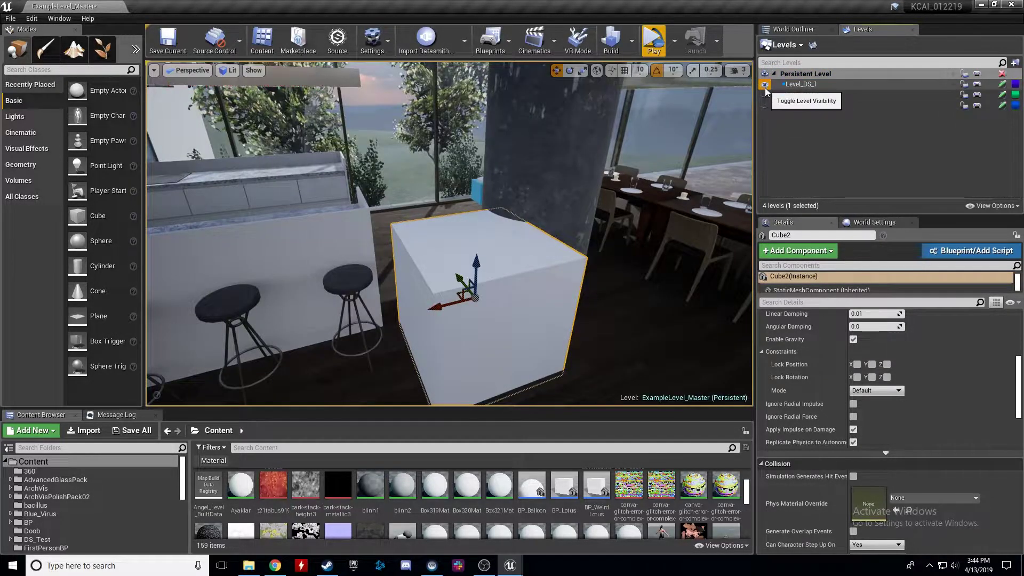
left_click(765, 85)
left_click(571, 219)
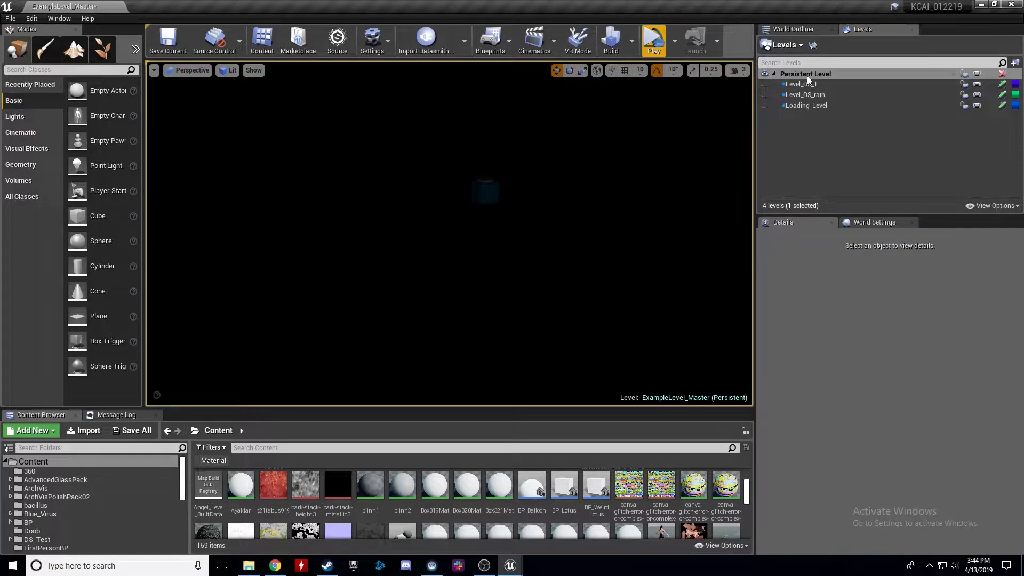
Step: Inspect the Persistent Level's actors, checking MotionControllerPawn's Auto Possess Player setting and viewing BP_PickupCube
left_click(795, 28)
left_click(780, 101)
right_click_drag(613, 208, 637, 208)
right_click_drag(512, 215, 509, 217)
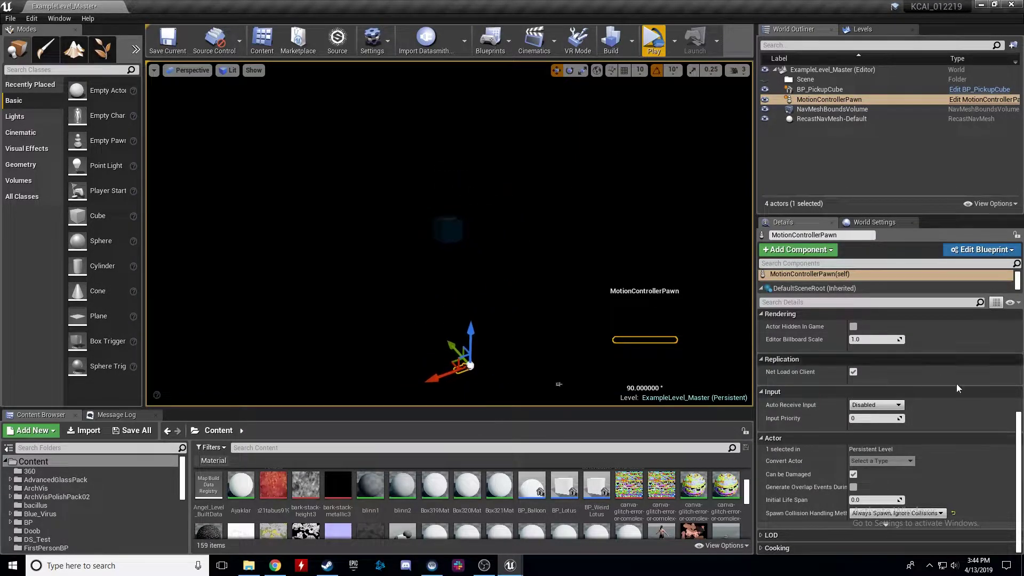
scroll(953, 412, "up", 5)
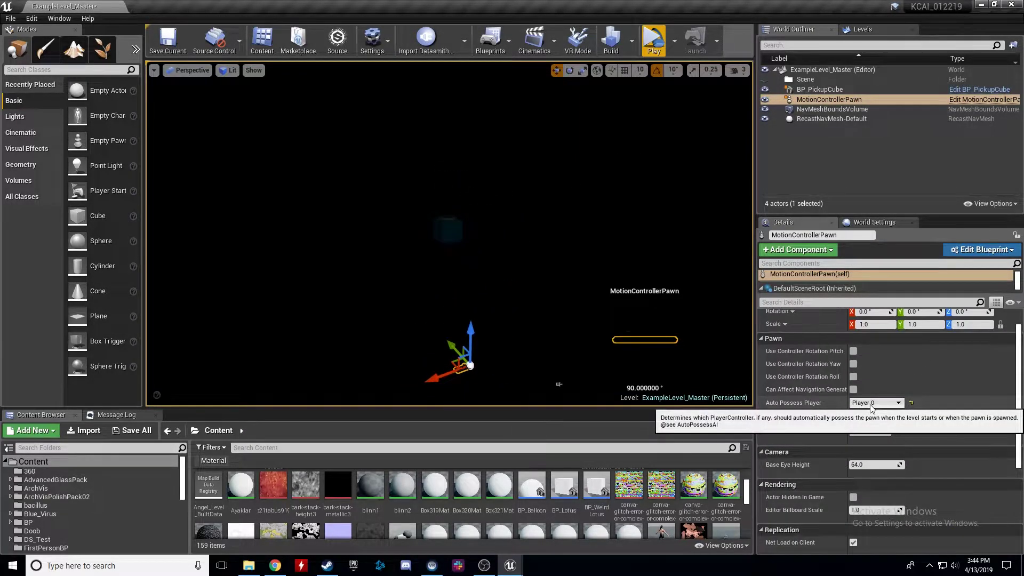
double_click(819, 89)
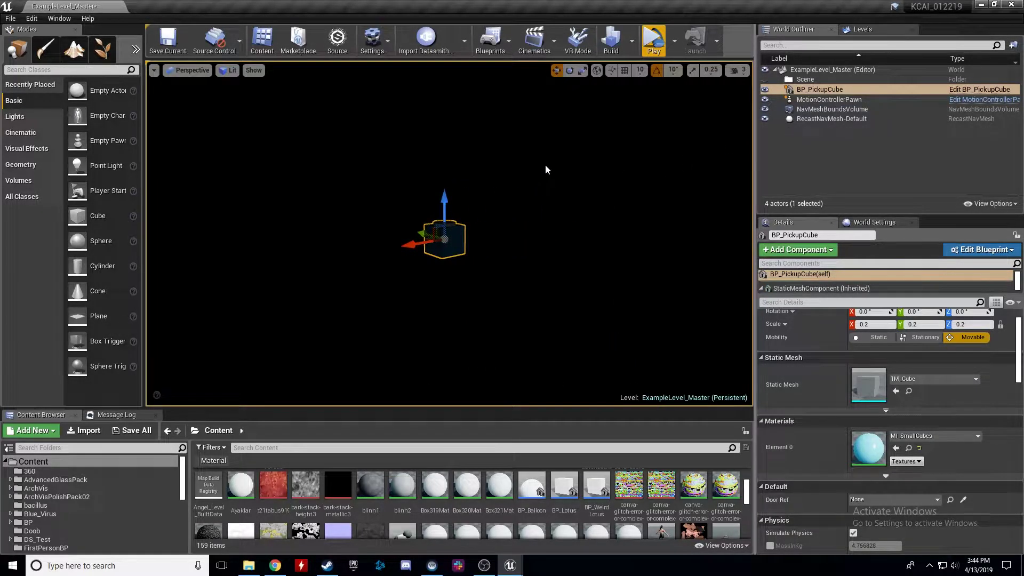
left_click(486, 567)
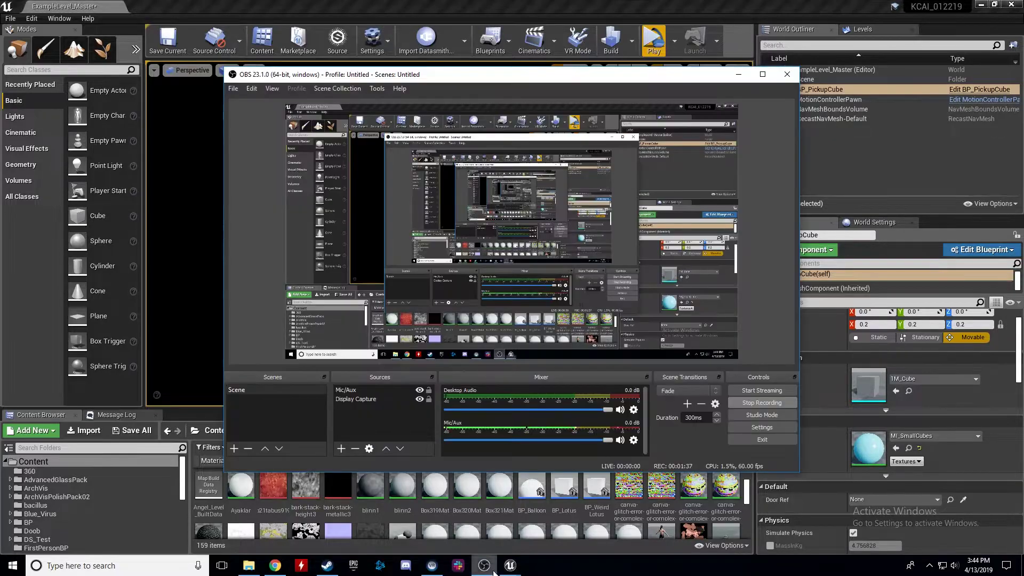
left_click(769, 3)
Step: Open the Level Blueprint of the Persistent Level and shrink its window so the sublevel list stays in view
left_click(869, 32)
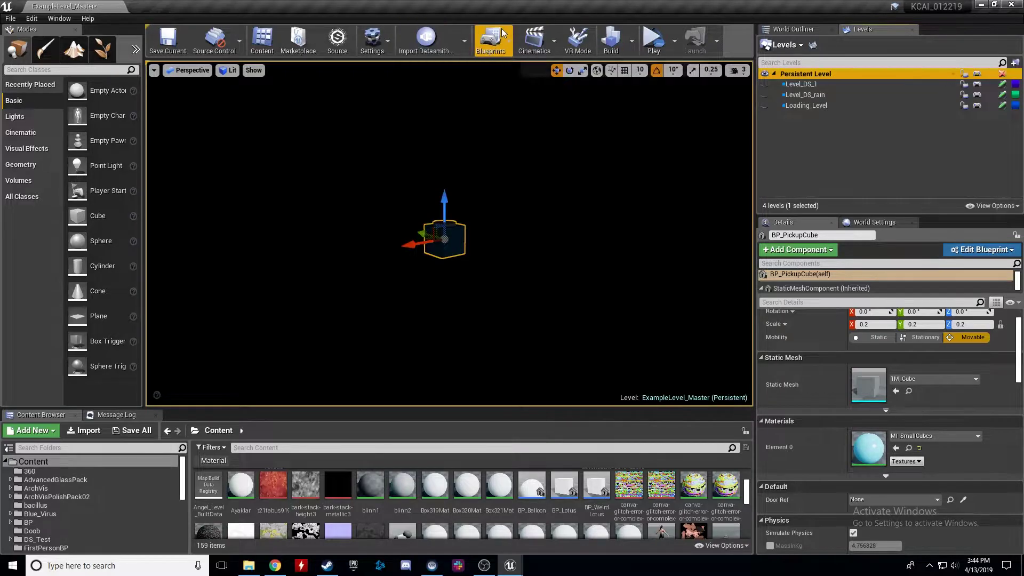
left_click(490, 40)
left_click(522, 130)
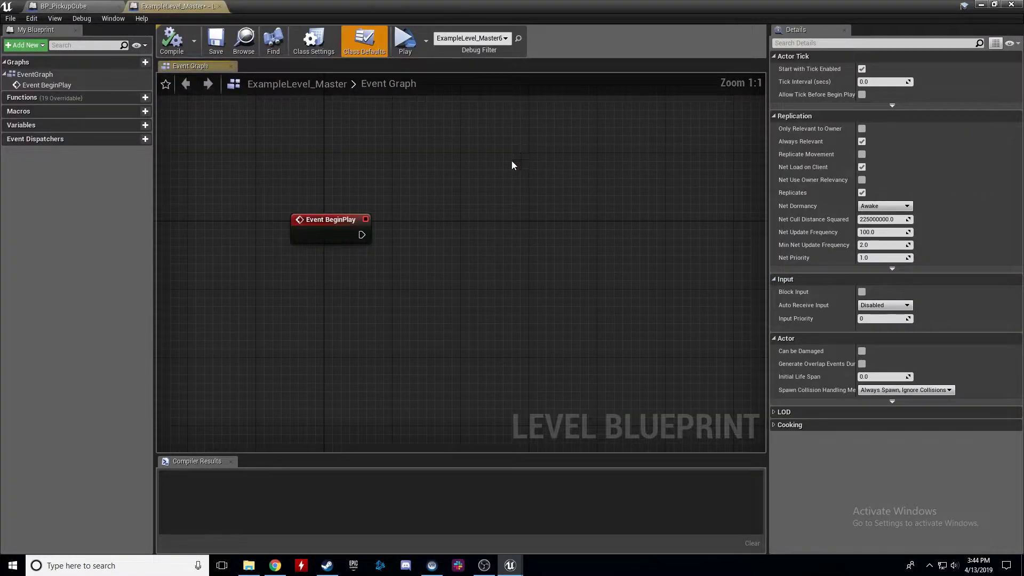
right_click_drag(501, 158, 501, 156)
left_click_drag(468, 2, 416, 55)
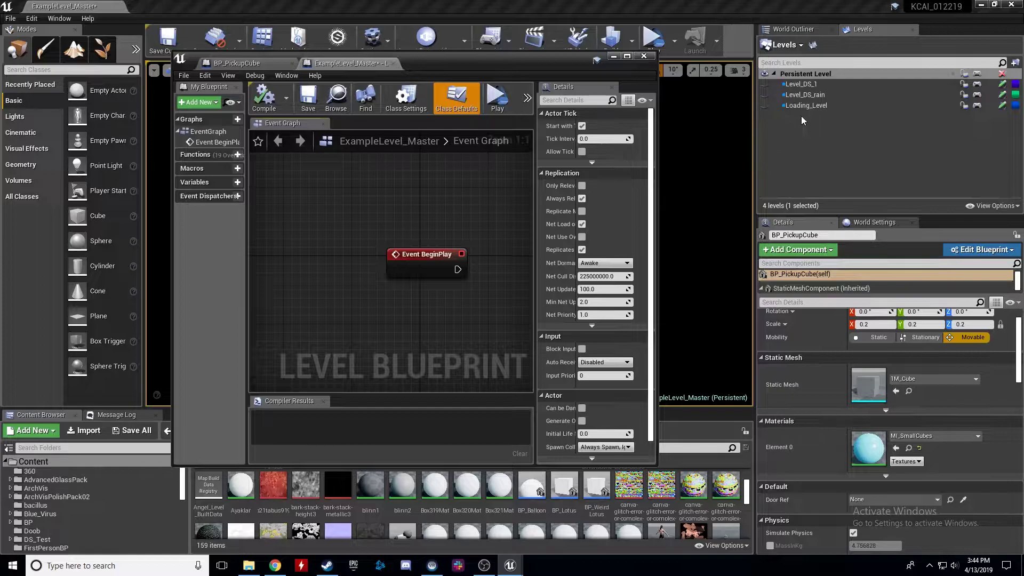
Step: Add a Load Stream Level node that runs from Event BeginPlay in the Level Blueprint
double_click(483, 54)
right_click_drag(421, 251, 351, 249)
left_click_drag(417, 192, 419, 191)
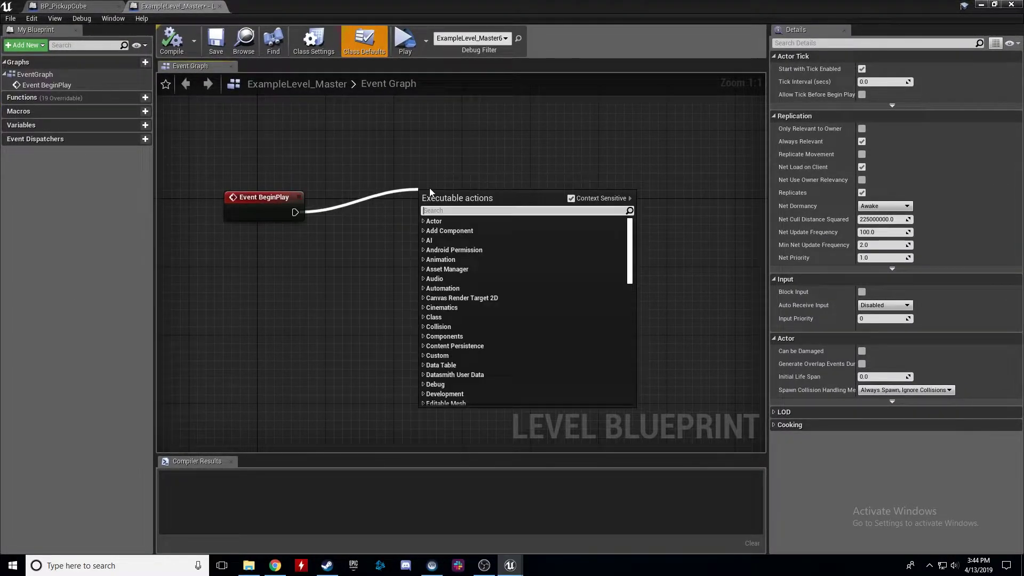
type("load stream")
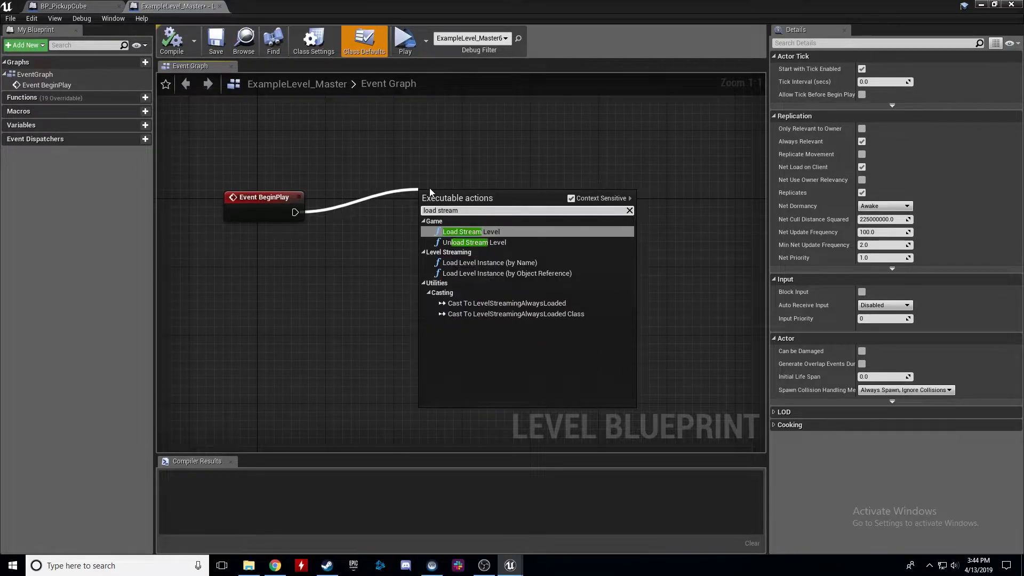
key("Return")
Step: Set the node's Level Name to Loading_Level, enable Make Visible After Load, then compile, save and close the Level Blueprint
left_click_drag(525, 3, 452, 18)
right_click_drag(497, 190, 301, 187)
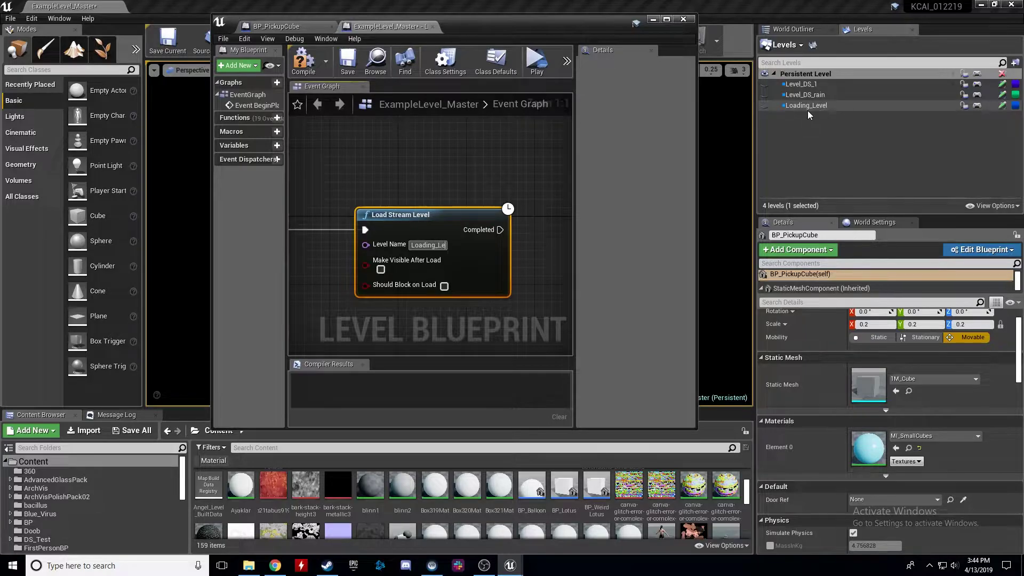
left_click(380, 277)
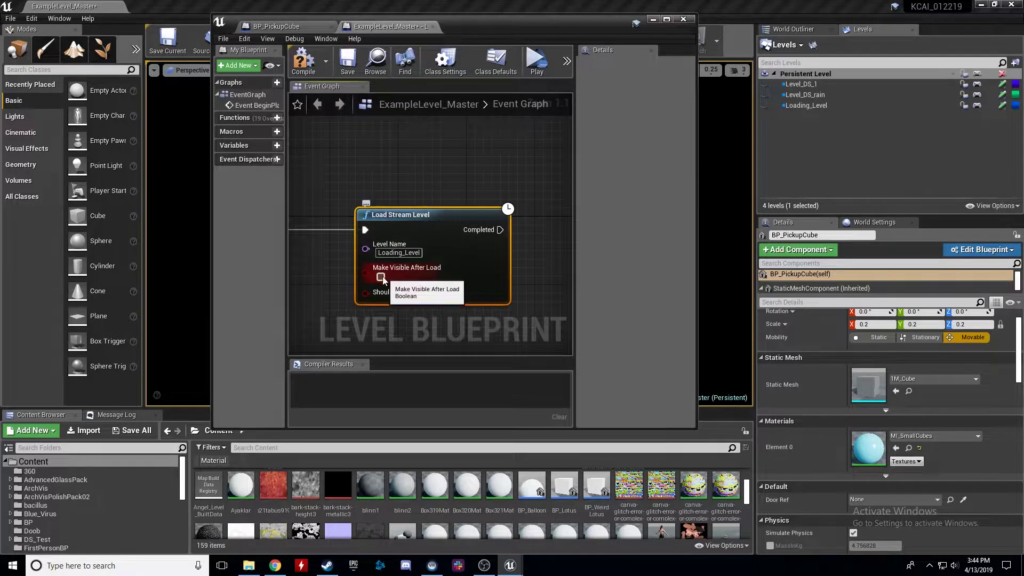
left_click(347, 61)
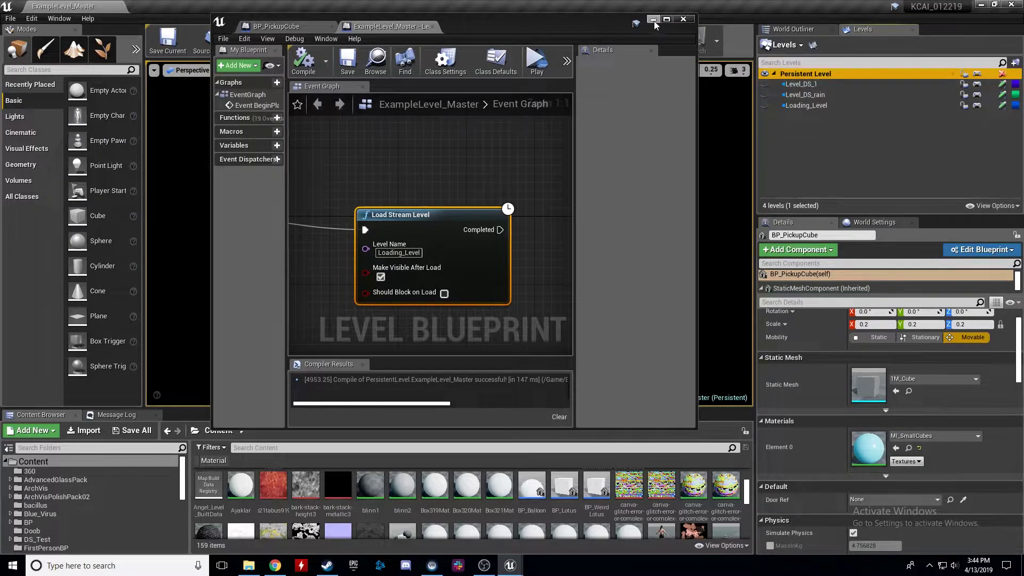
left_click(683, 19)
Step: Check the streaming method options of Level_DS_rain without changing them
left_click(803, 94)
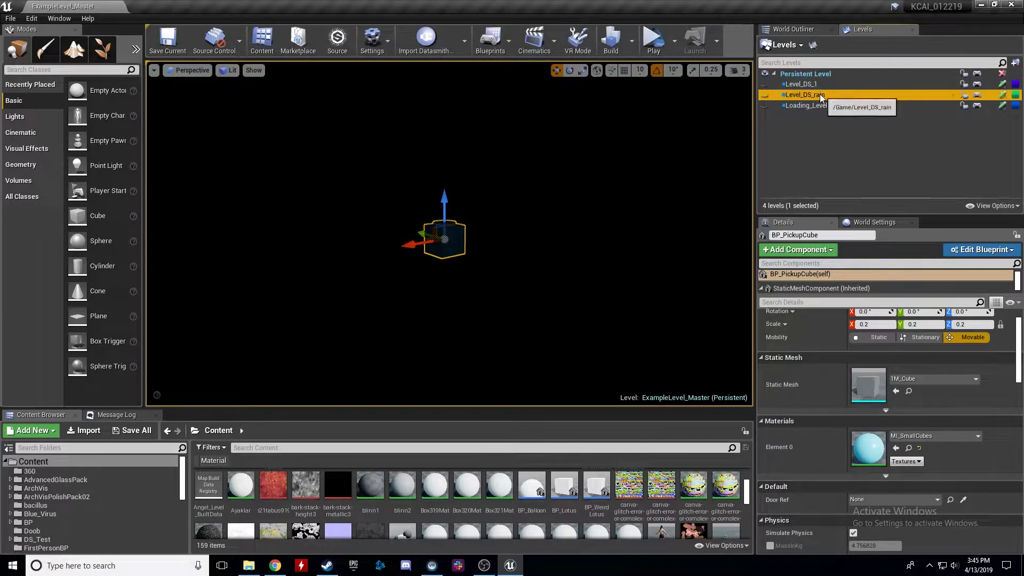
right_click(795, 94)
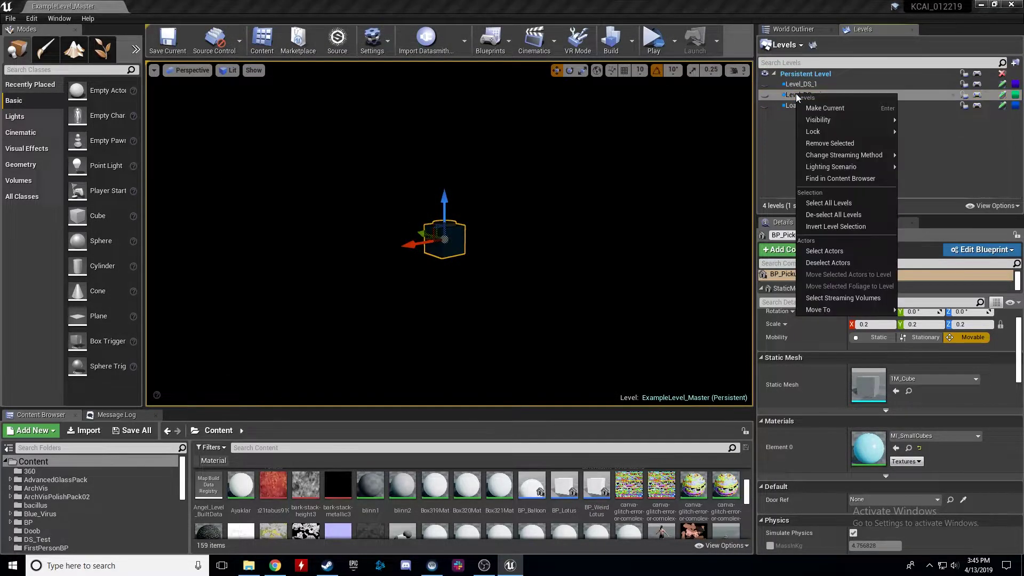
mouse_move(862, 156)
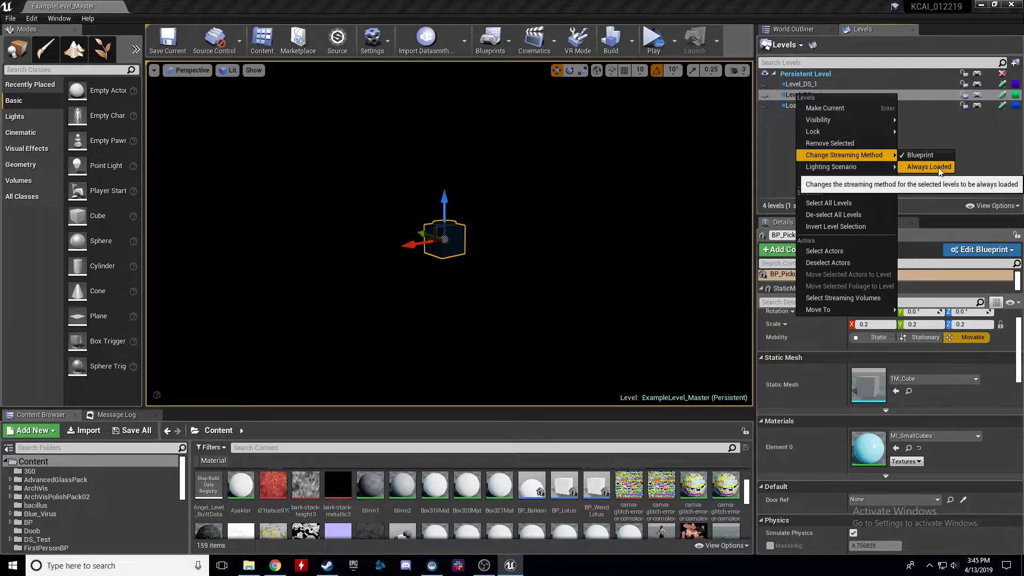
left_click(1000, 139)
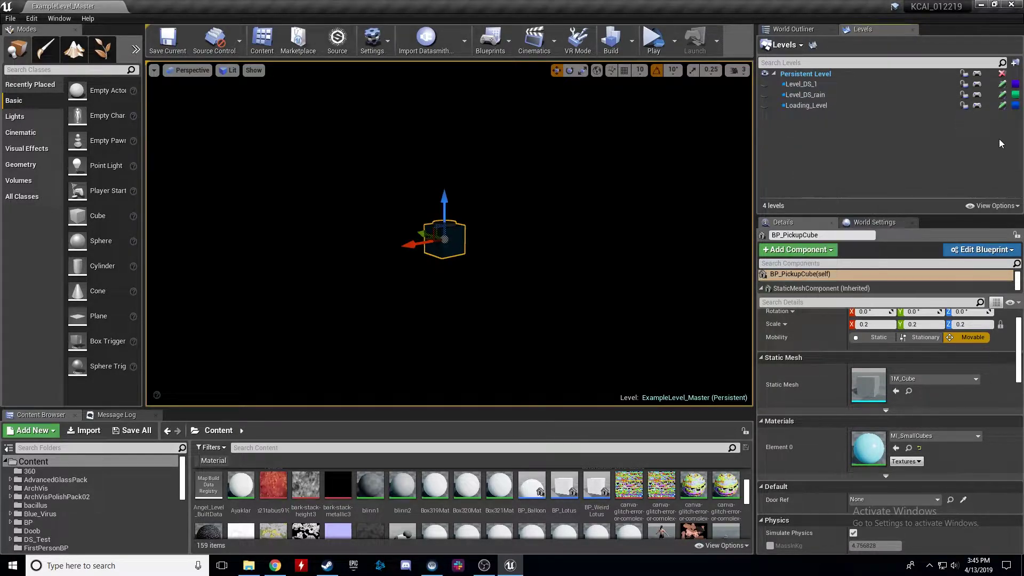
Step: Make Loading_Level visible and view its floor together with the pickup cube and the cube's transform
left_click(767, 106)
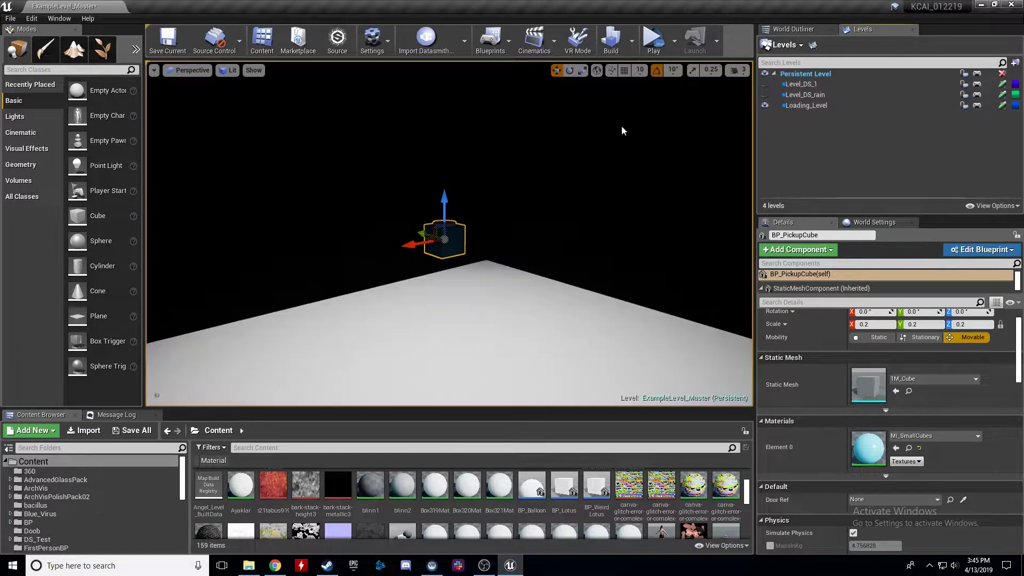
left_click(823, 106)
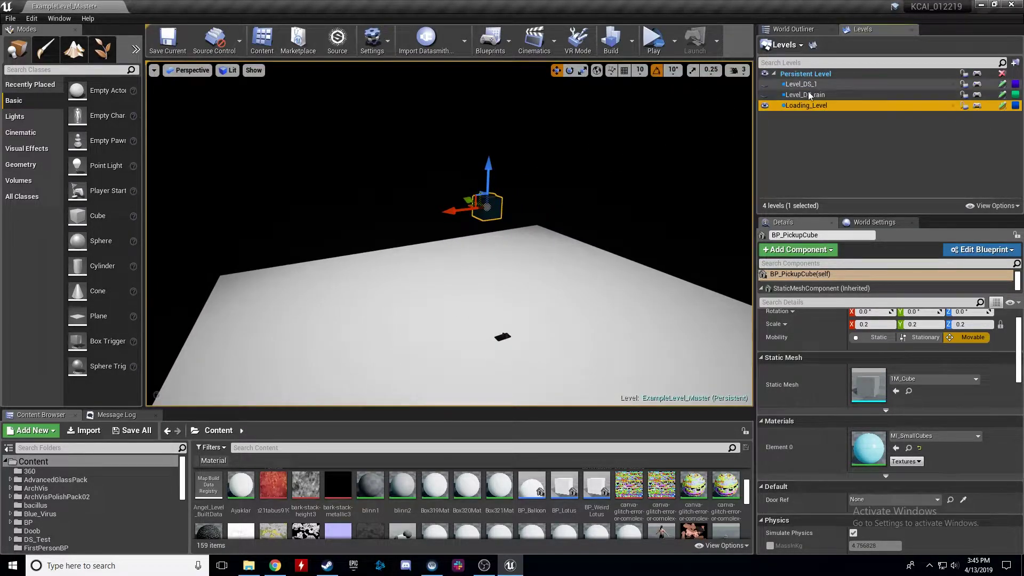
right_click_drag(562, 190, 563, 175)
mouse_move(480, 184)
right_mouse_down()
mouse_move(501, 199)
mouse_move(480, 186)
right_mouse_up()
key("w")
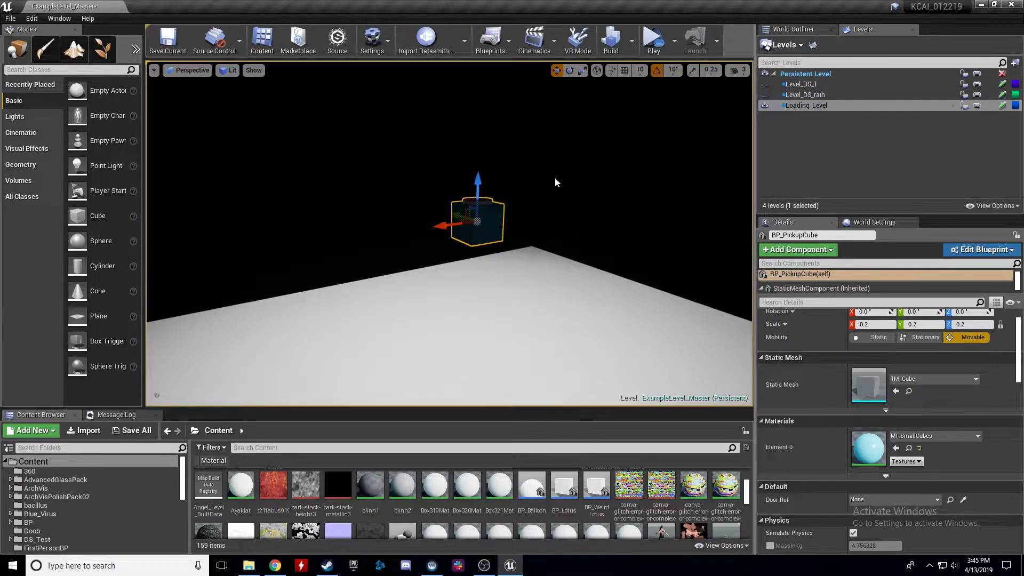
scroll(851, 372, "up", 2)
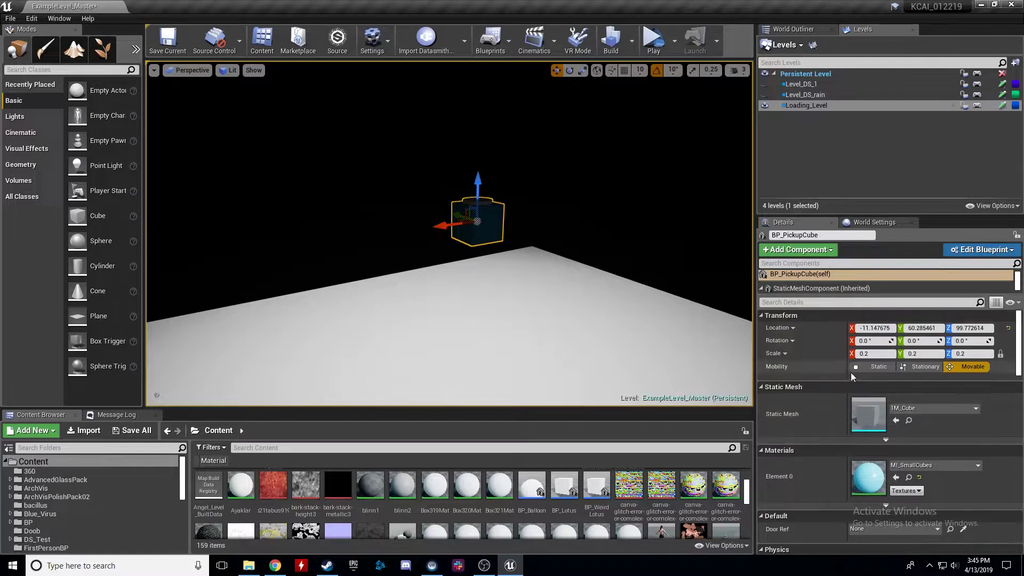
Step: Open the BP_PickupCube blueprint at full size and review its pickup, drop and cylinder overlap events
left_click(811, 29)
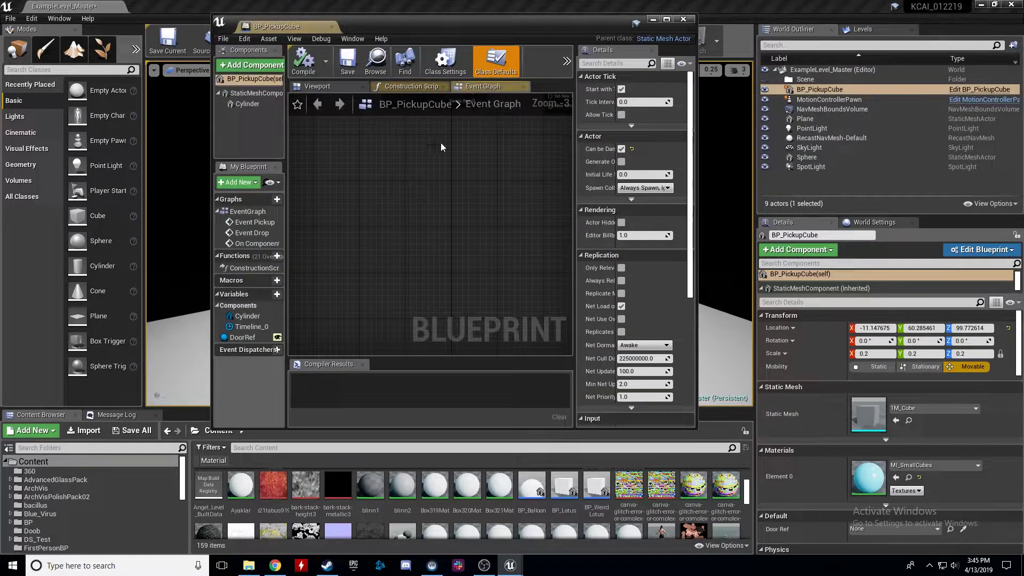
double_click(561, 19)
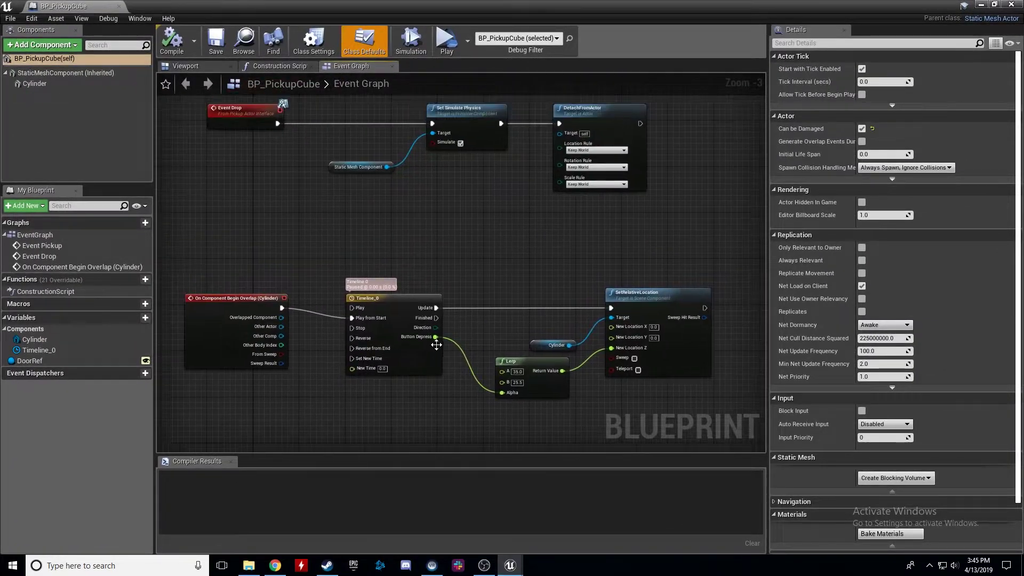
right_click_drag(473, 243, 504, 444)
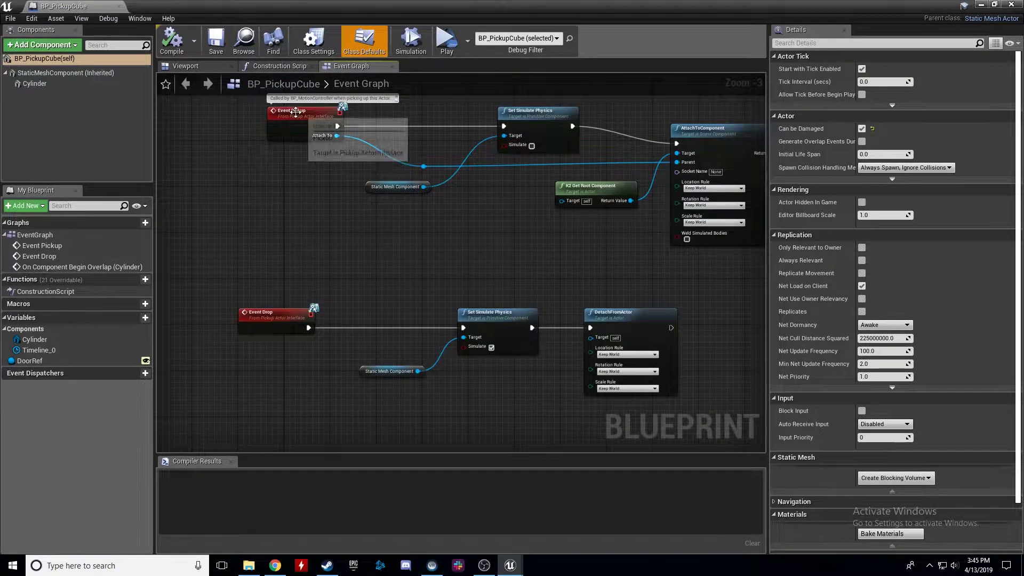
right_click_drag(569, 342, 438, 178)
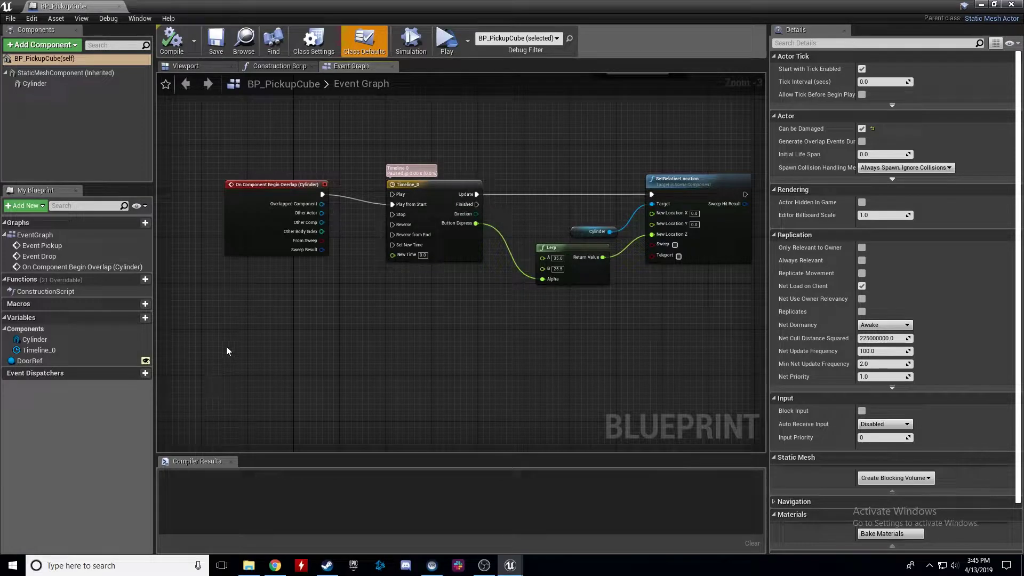
Step: Add a custom event named SetLevel in the empty area below the cylinder overlap logic
right_click_drag(306, 348, 306, 250)
right_click(240, 291)
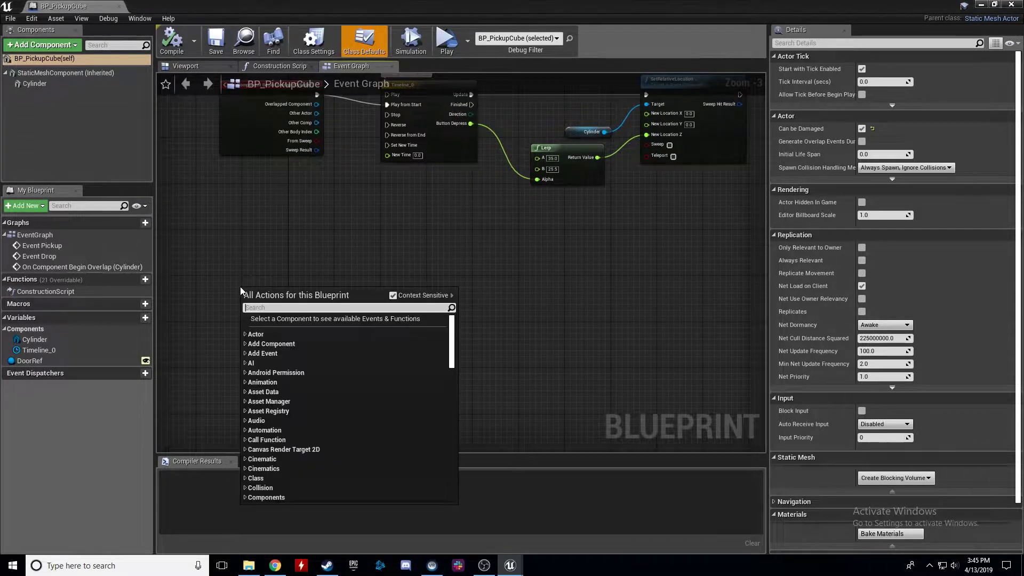
type("custom")
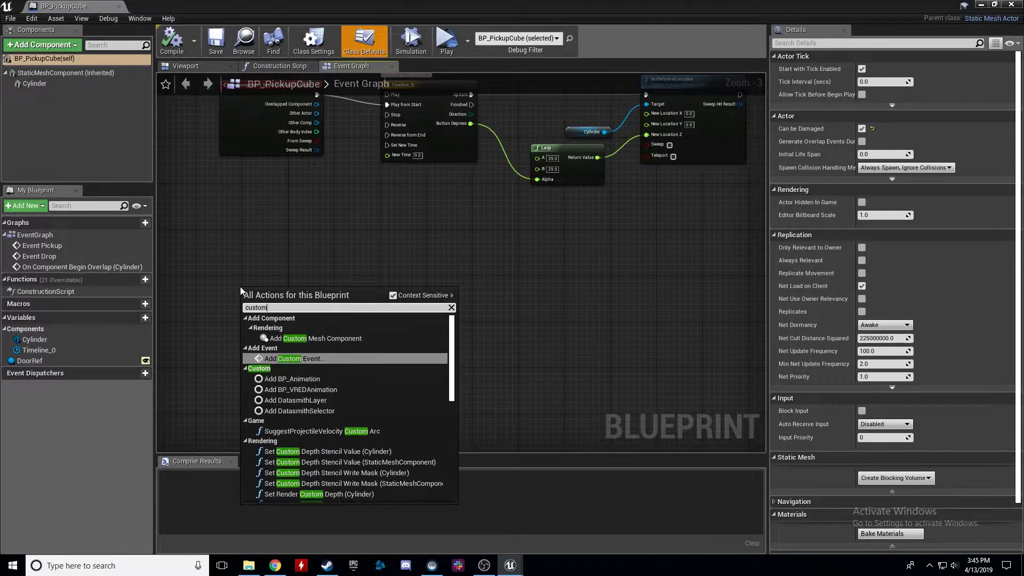
key("Return")
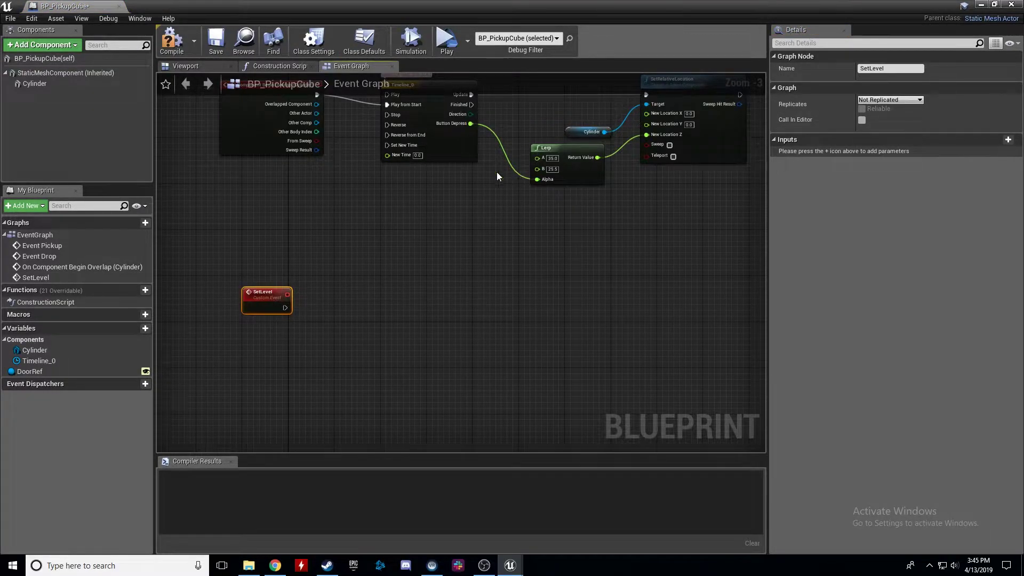
Step: Call SetLevel from the Finished output of Timeline_0
right_click_drag(497, 176, 460, 286)
left_click_drag(435, 215, 491, 380)
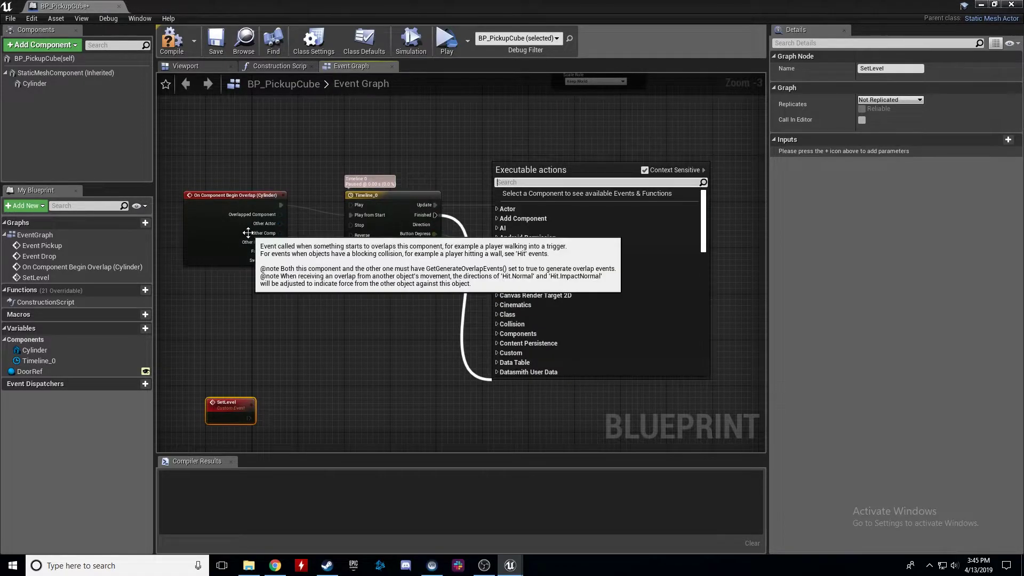
type("setlevel")
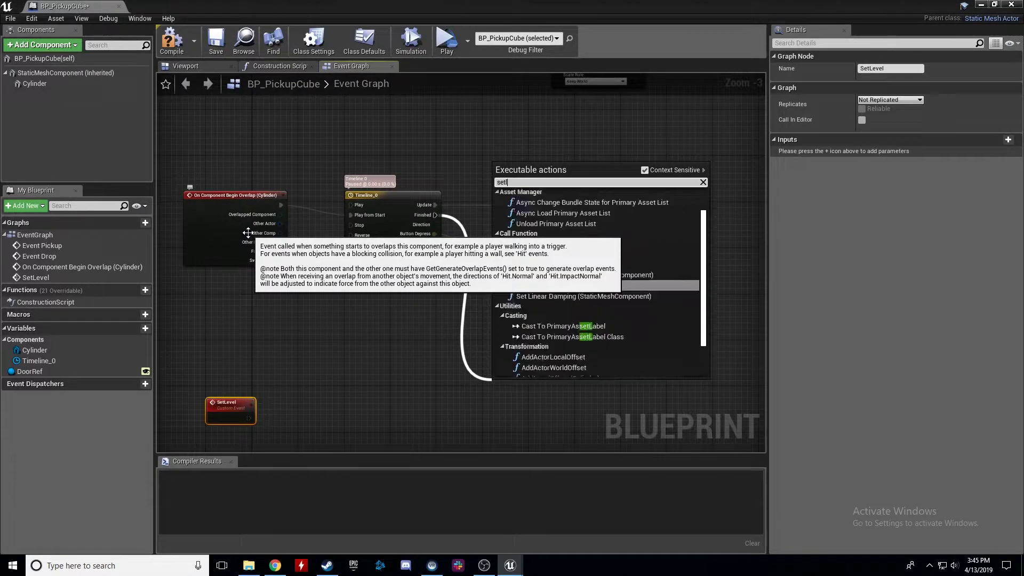
key("Return")
Step: Move the SetLevel event farther down to make room for its logic, and compile and save the blueprint
right_click_drag(318, 329, 369, 160)
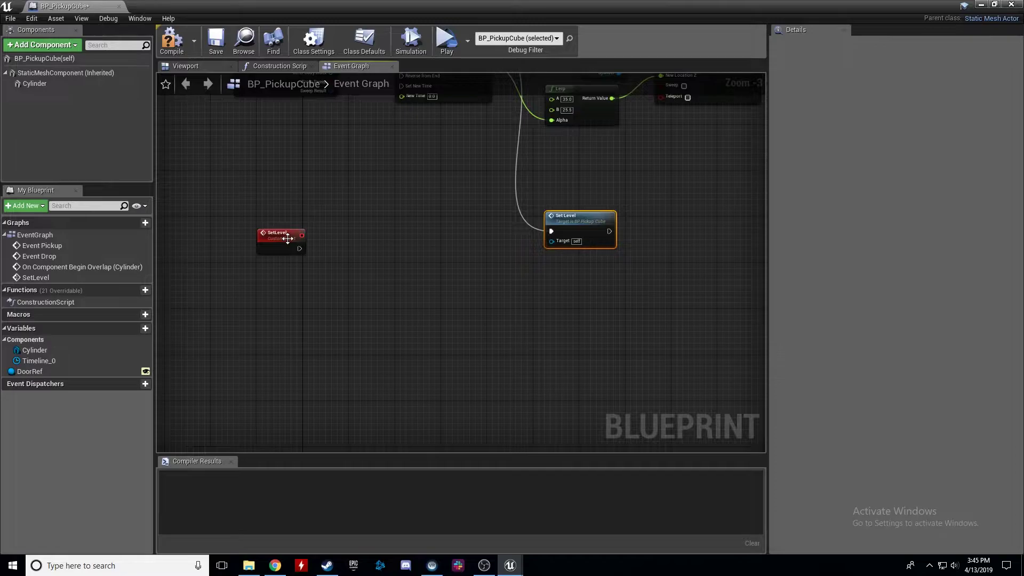
left_click_drag(287, 238, 302, 338)
right_click_drag(302, 338, 325, 267)
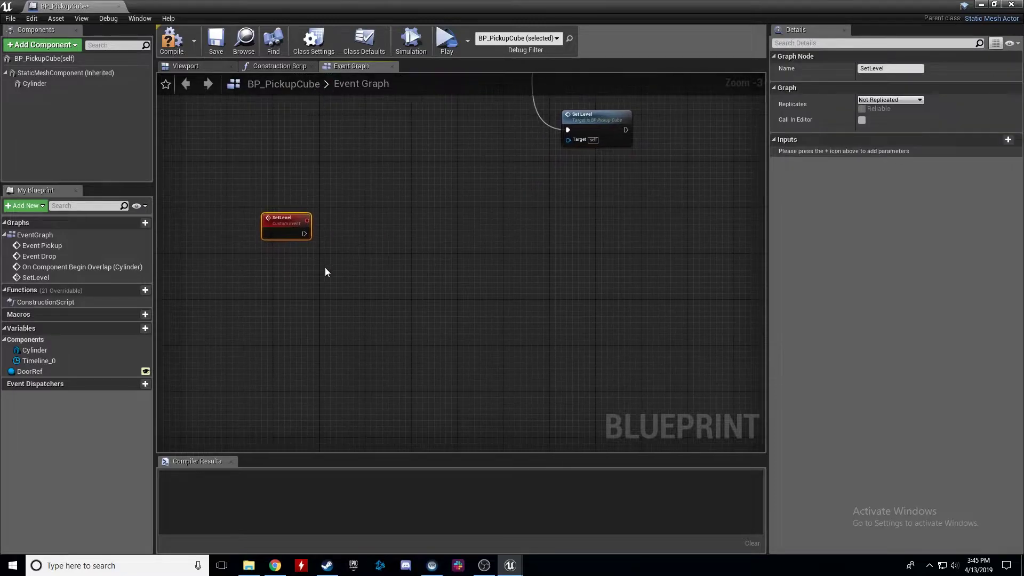
left_click(166, 35)
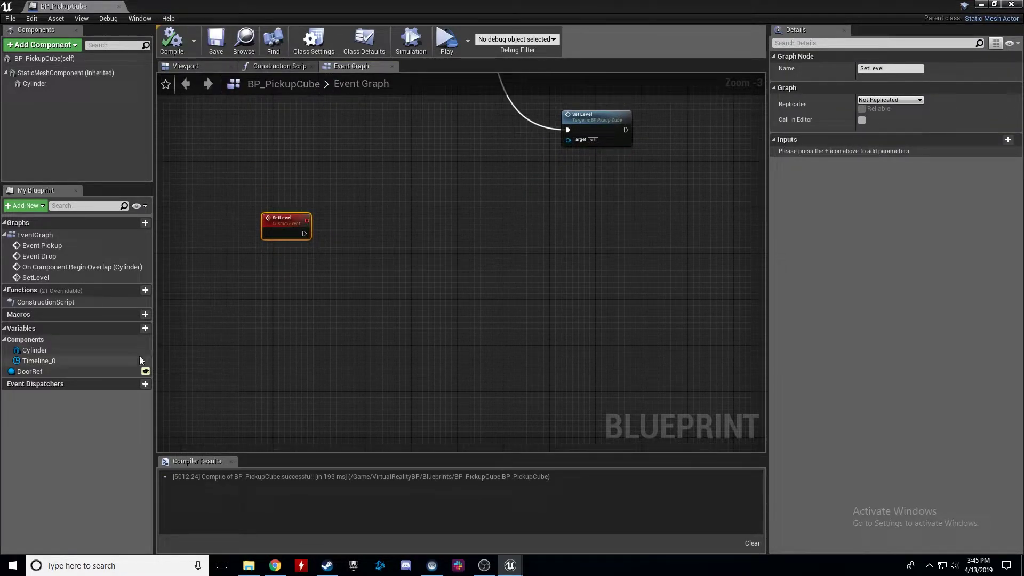
Step: Create the integer variable Levelint, increment it after the SetLevel event, and feed the result into a Switch on Int node
left_click(142, 330)
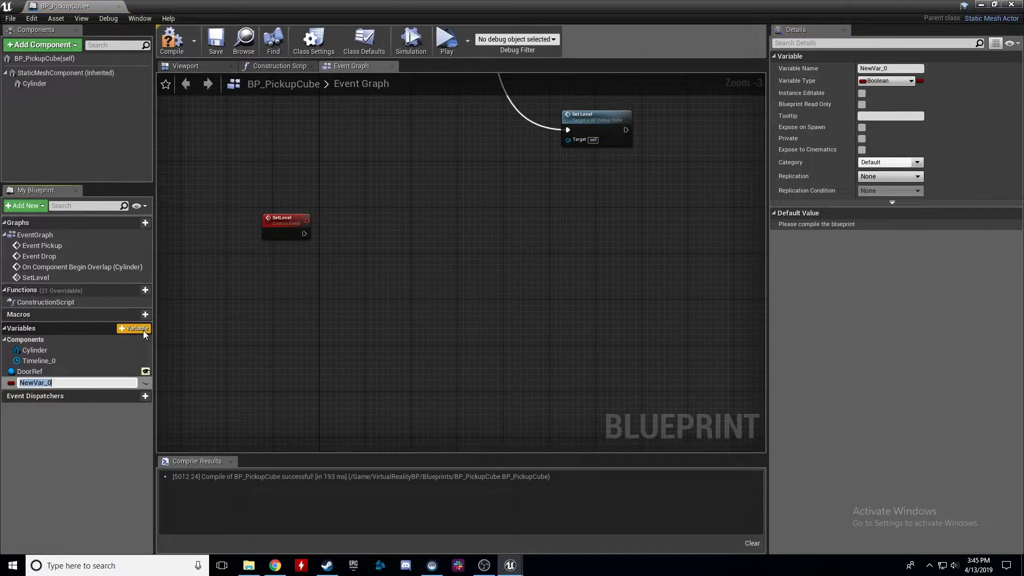
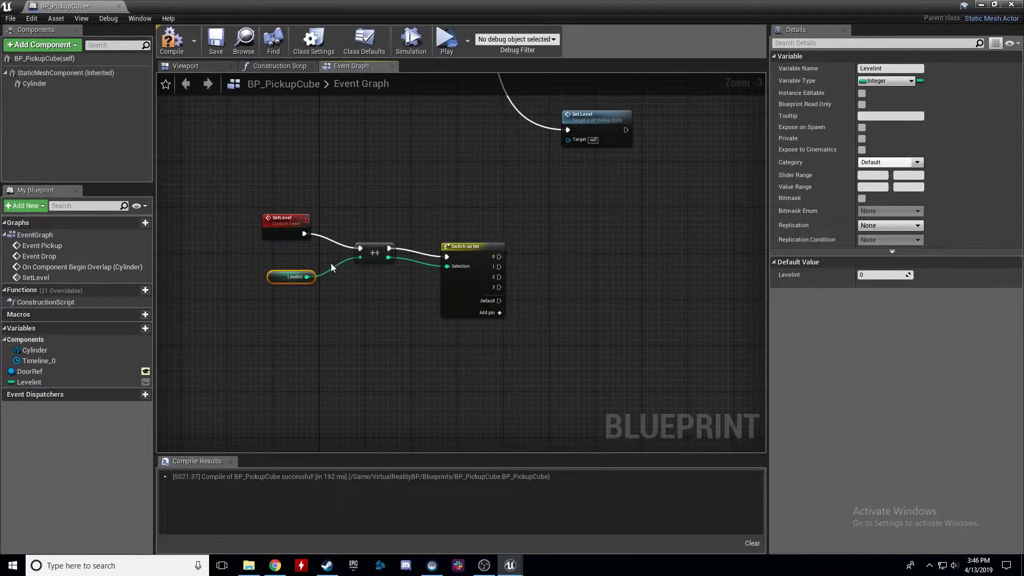
left_click(373, 251)
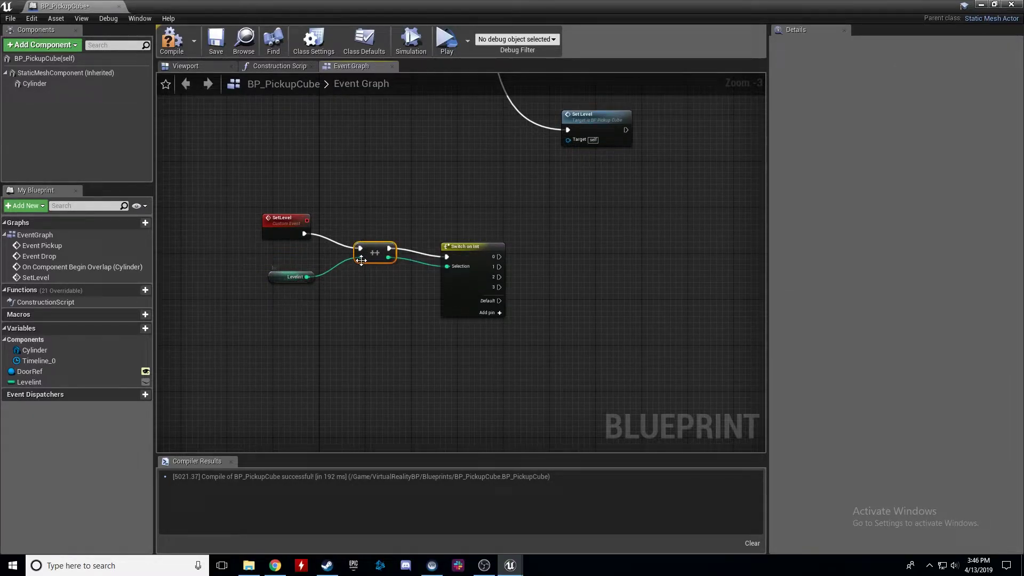
left_click(279, 276)
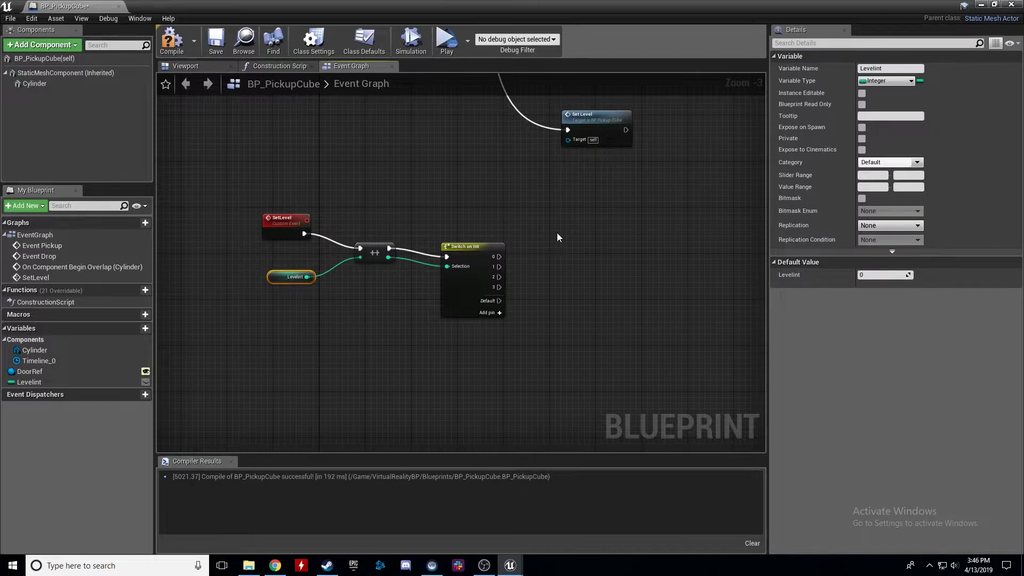
right_click_drag(556, 233, 514, 187)
left_click_drag(462, 199, 468, 181)
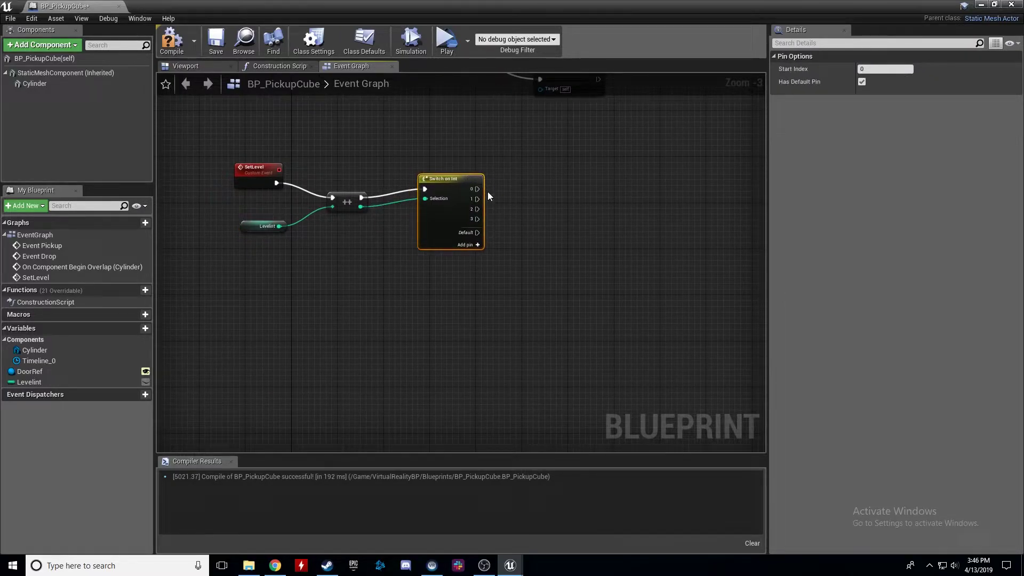
Step: Shrink the BP_PickupCube window and move it aside so the list of sublevels is in view
right_click_drag(580, 165, 485, 299)
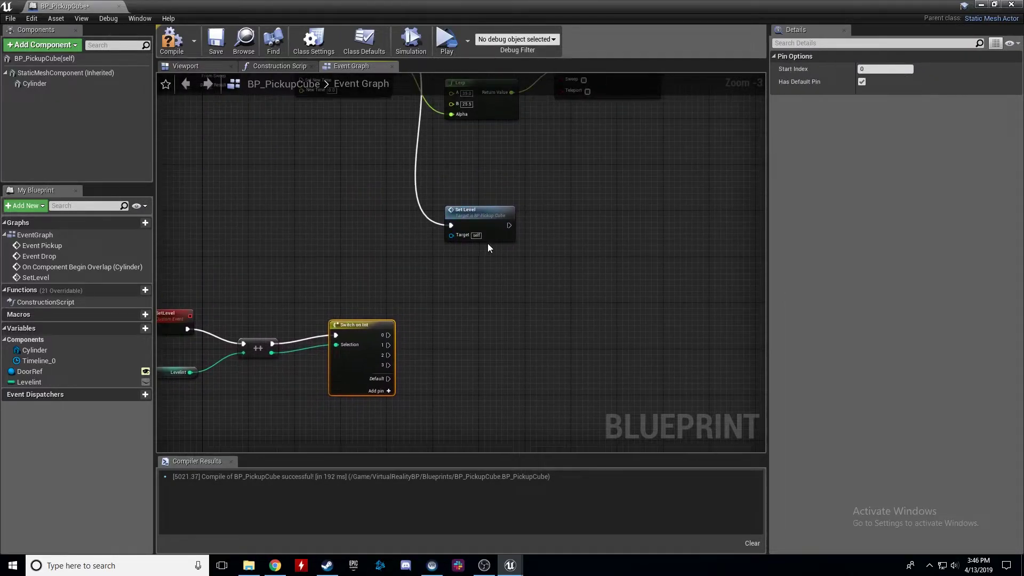
left_click_drag(717, 5, 587, 50)
left_click_drag(714, 62, 590, 69)
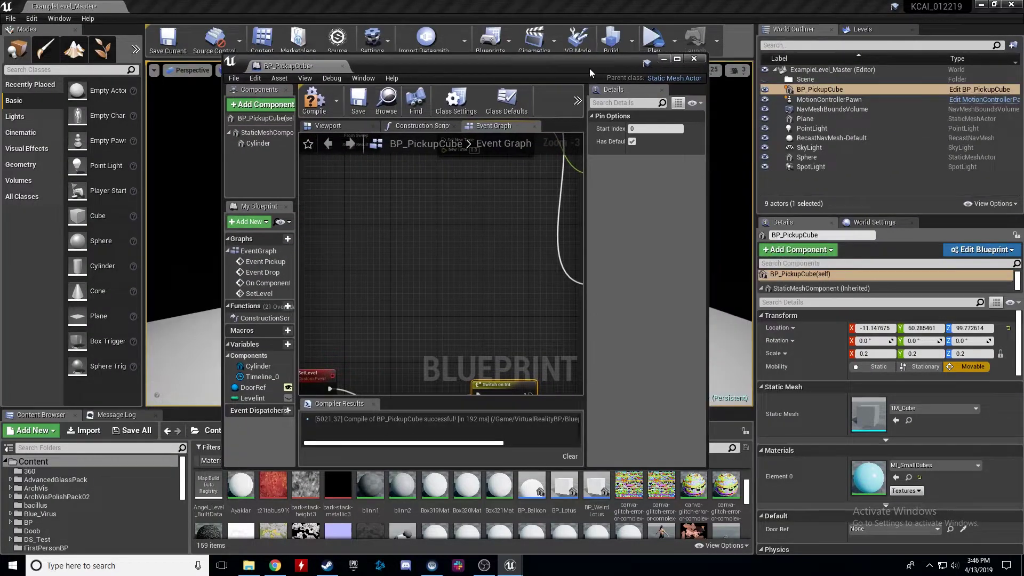
left_click(874, 26)
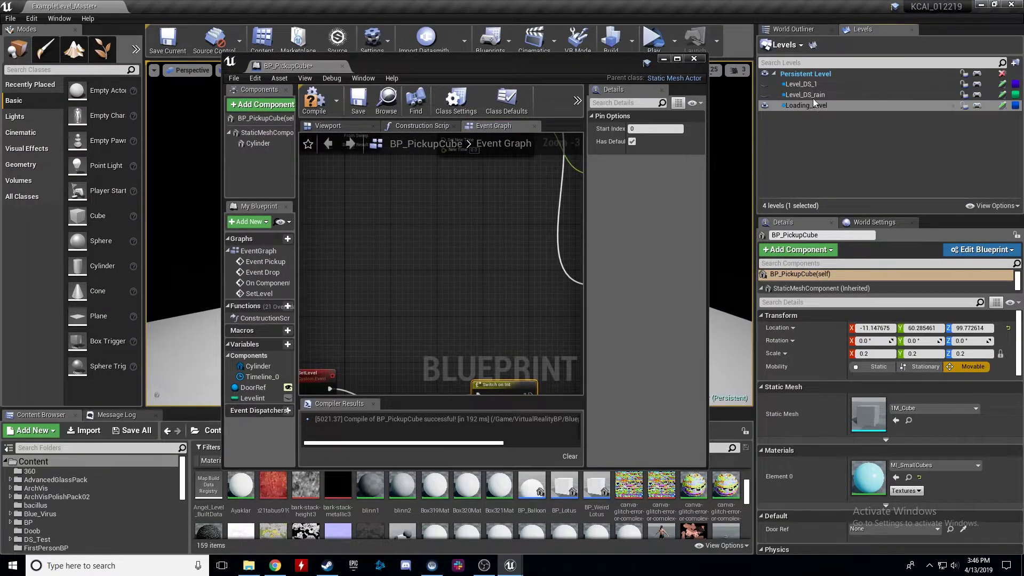
Step: Add a Load Stream Level node to output 1 of Switch on Int, with level name Level_DS_1 and Make Visible After Load enabled
right_click_drag(503, 266, 475, 226)
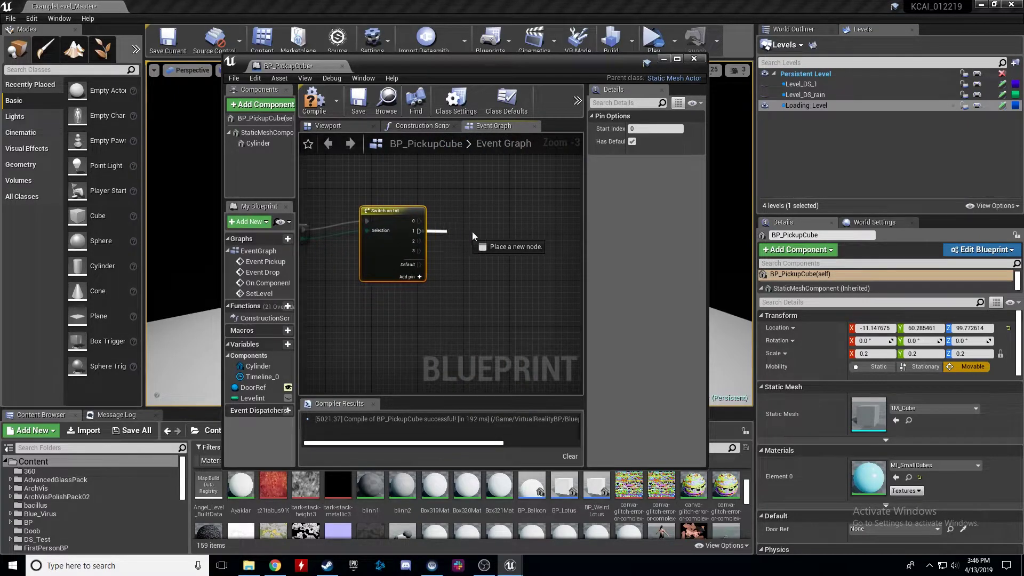
left_click_drag(456, 232, 494, 233)
type("load stream level")
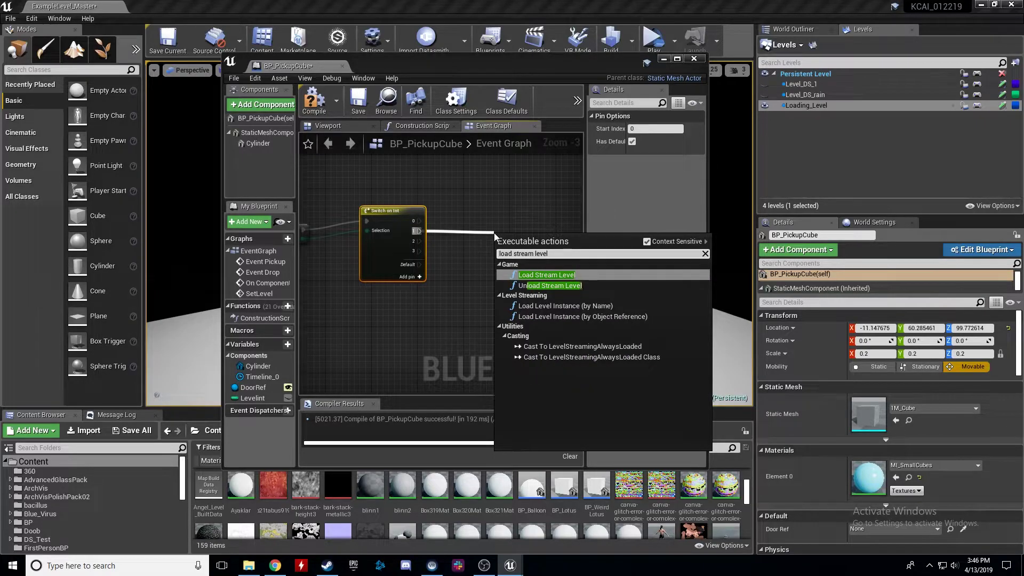
key("Return")
right_click_drag(495, 237, 451, 220)
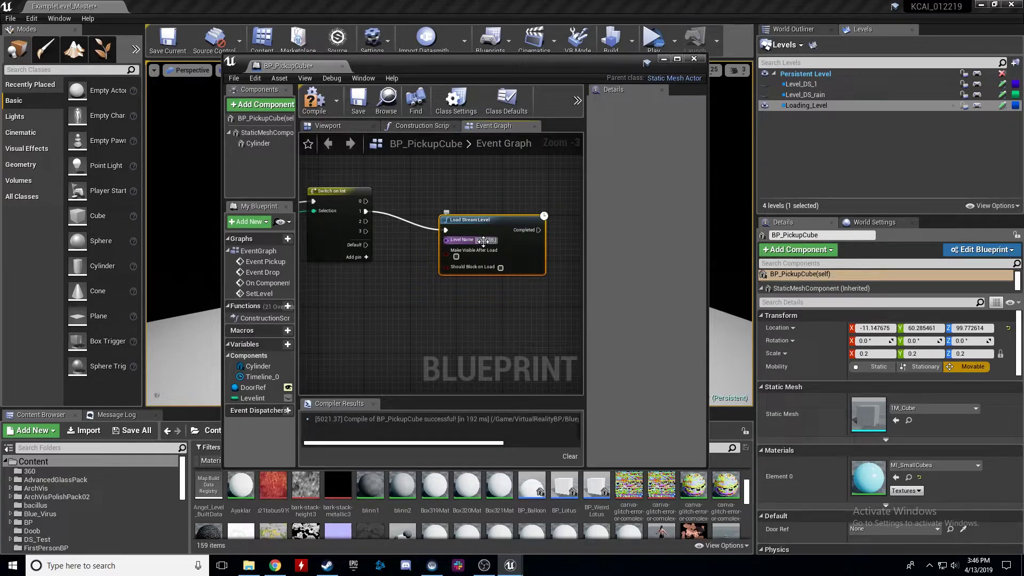
left_click(456, 257)
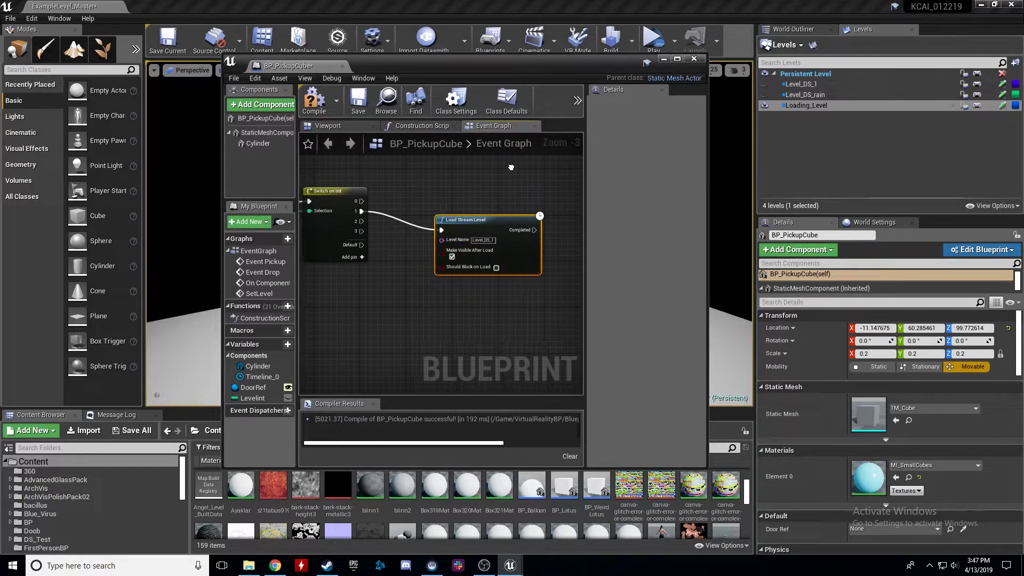
Step: Chain an Unload Stream Level node for Loading_Level to the Completed output of the Load Stream Level node
right_click_drag(529, 217, 440, 221)
left_click_drag(474, 230, 486, 230)
type("unload")
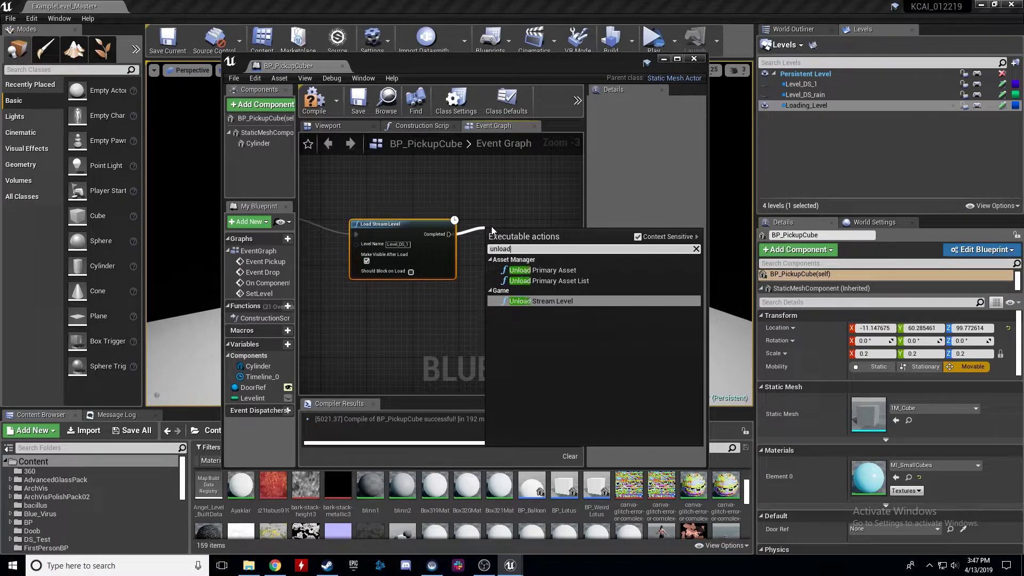
key("Return")
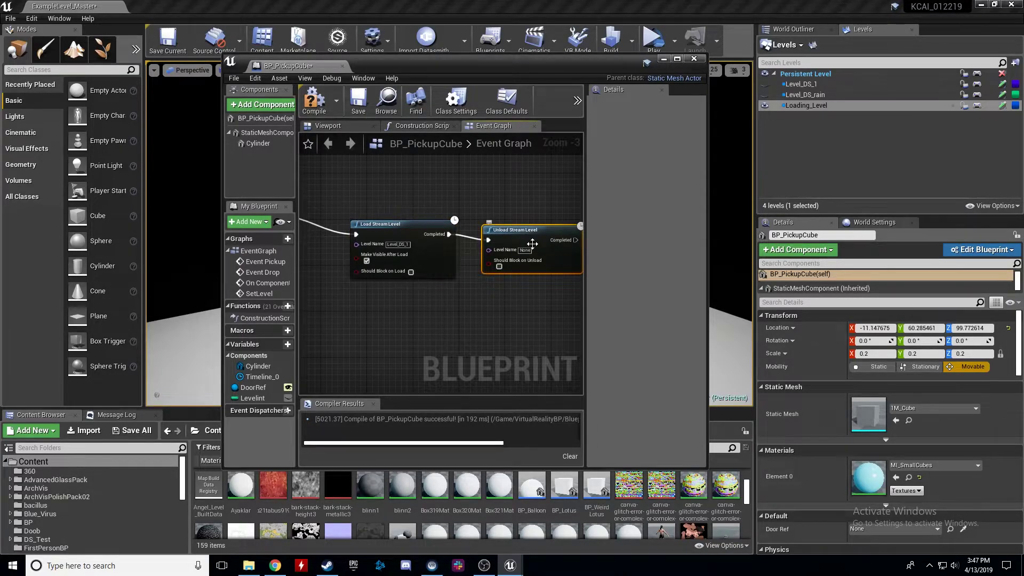
type("Loading_Level")
key("Return")
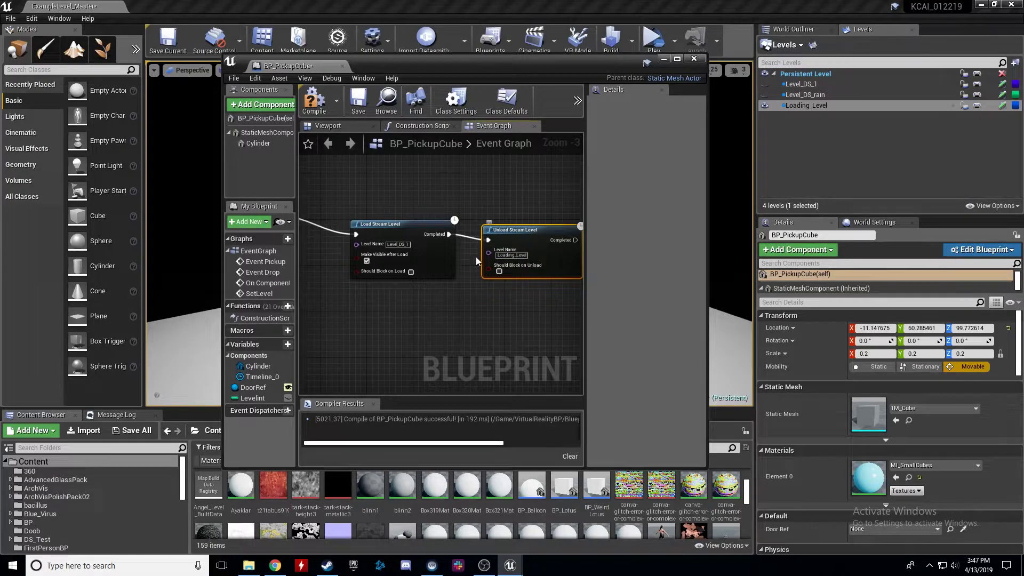
Step: Duplicate the Load and Unload Stream Level pair below the original and connect the copy to output 2 of Switch on Int
scroll(478, 256, "down", 2)
left_click_drag(542, 289, 544, 280)
key("ctrl+c")
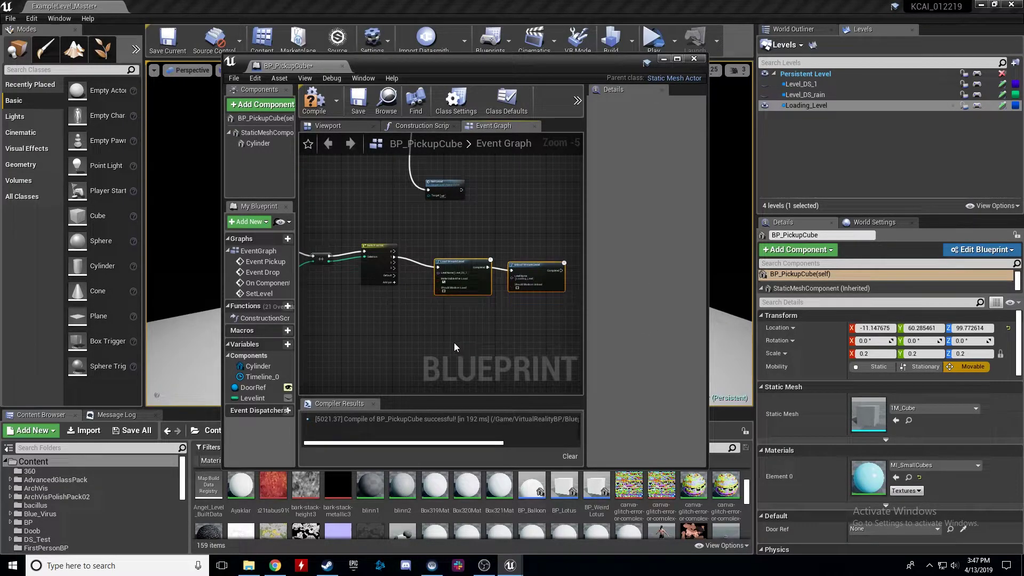
key("ctrl+v")
left_click_drag(453, 336, 394, 265)
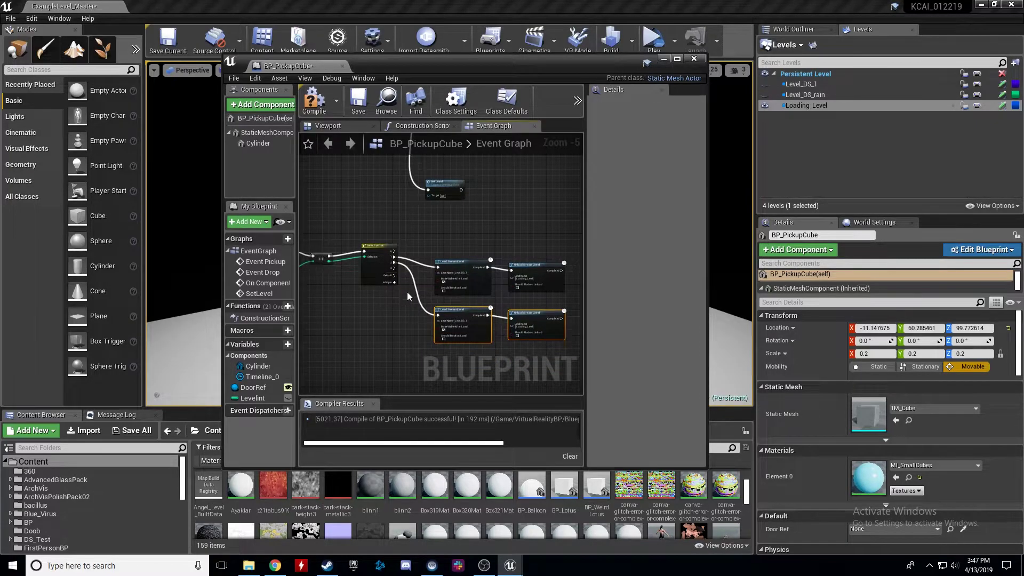
Step: Set the copied Load Stream Level node to Level_DS_rain and the copied Unload Stream Level node to Level_DS_1
scroll(408, 290, "up", 2)
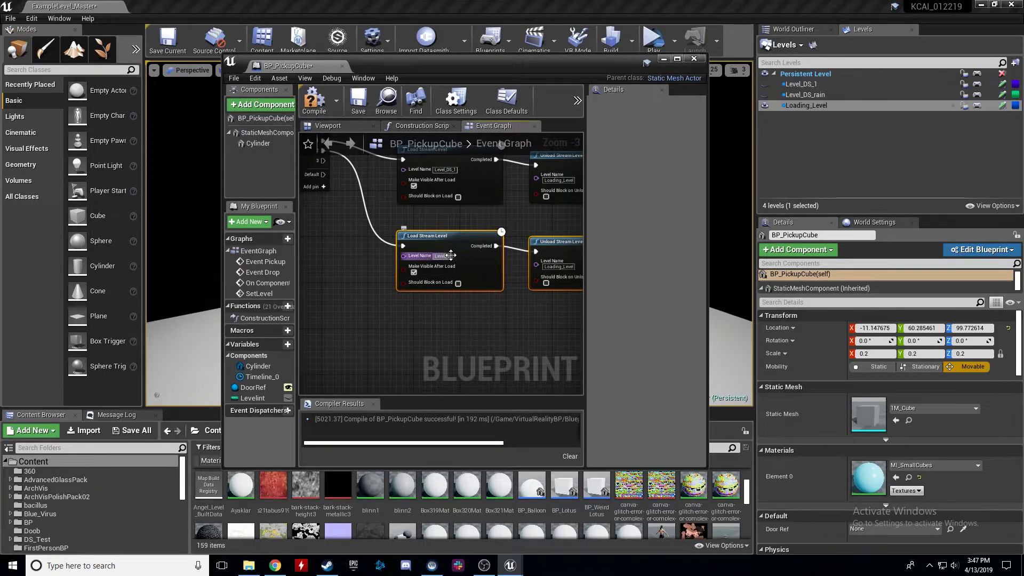
key("ctrl+v")
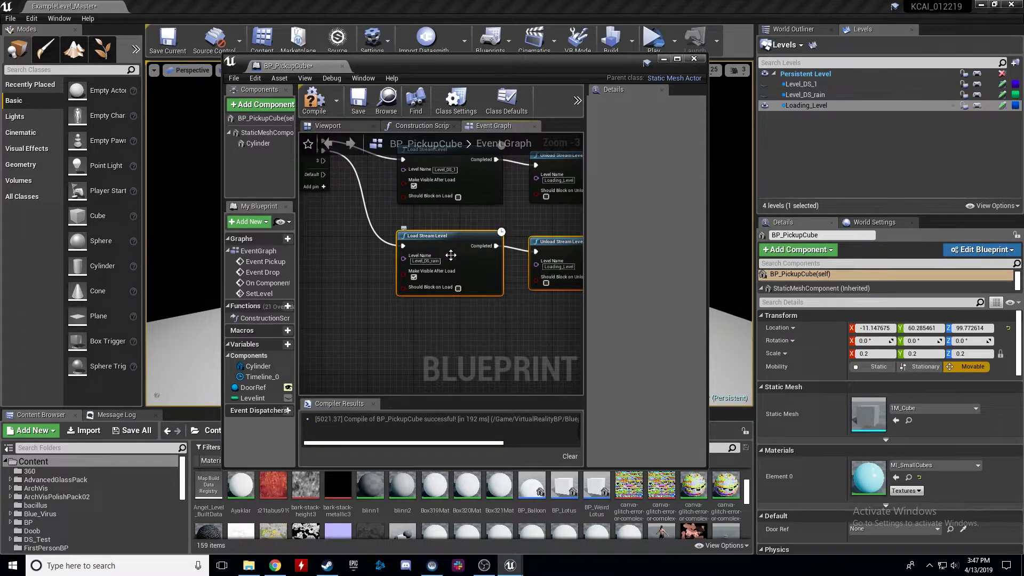
left_click(558, 266)
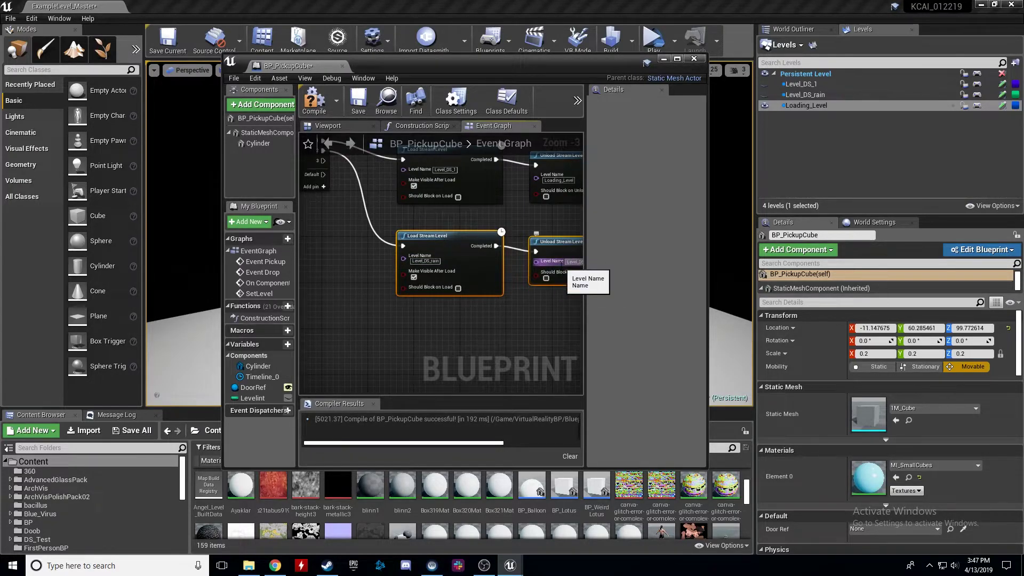
Step: Compile and save the BP_PickupCube blueprint with both level-switching branches in place
right_click_drag(497, 211, 467, 255)
scroll(467, 253, "down", 3)
right_click_drag(472, 187, 525, 269)
scroll(410, 215, "up", 2)
left_click(314, 98)
left_click(358, 99)
Step: Check the chain from Timeline_0 through SetLevel to the stream level nodes, save the blueprint, and play the level
right_click_drag(534, 323, 409, 316)
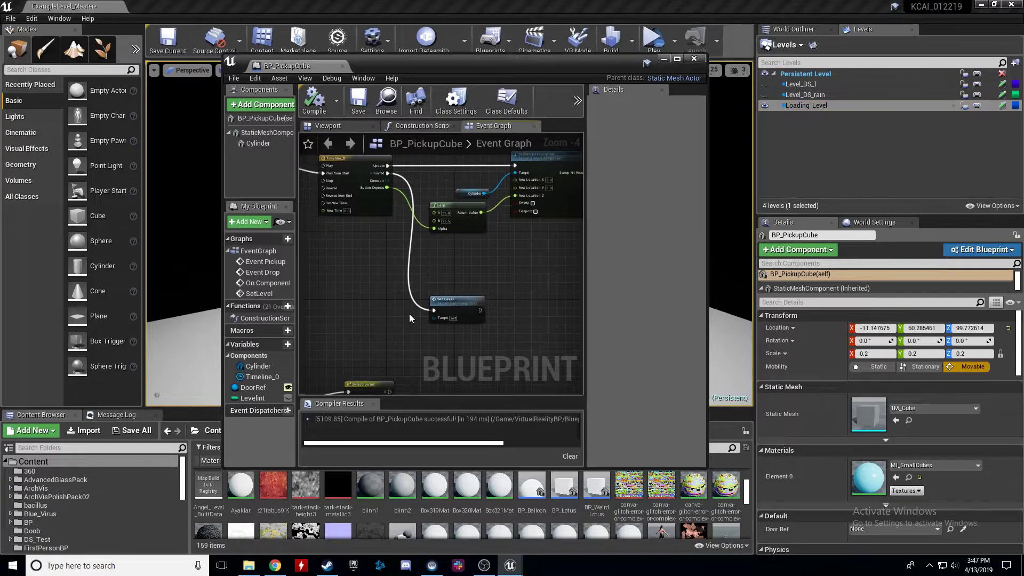
right_click_drag(359, 356, 504, 163)
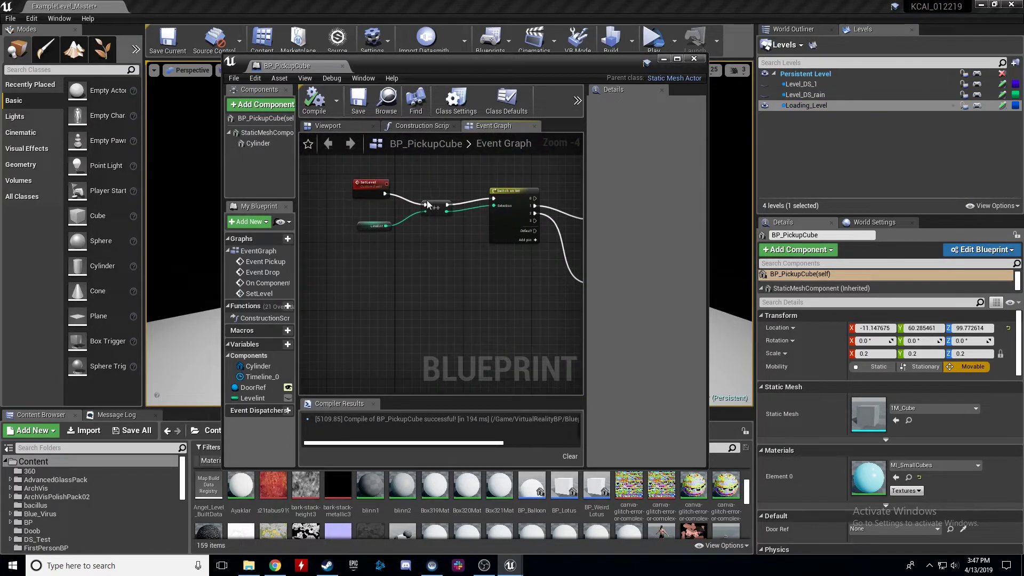
left_click(353, 190)
right_click_drag(522, 207, 497, 217)
right_click_drag(424, 226, 286, 214)
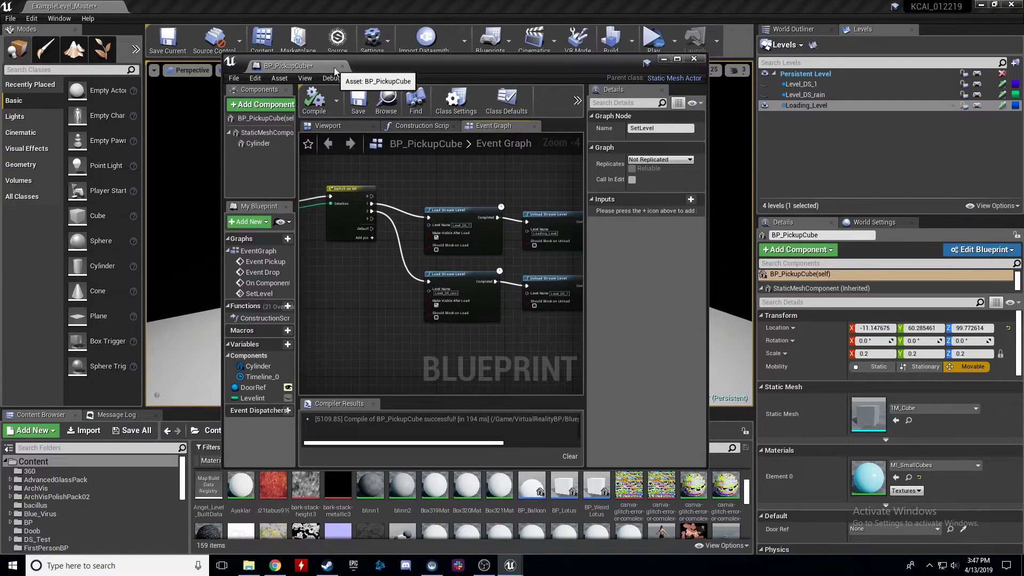
left_click(360, 106)
left_click(654, 40)
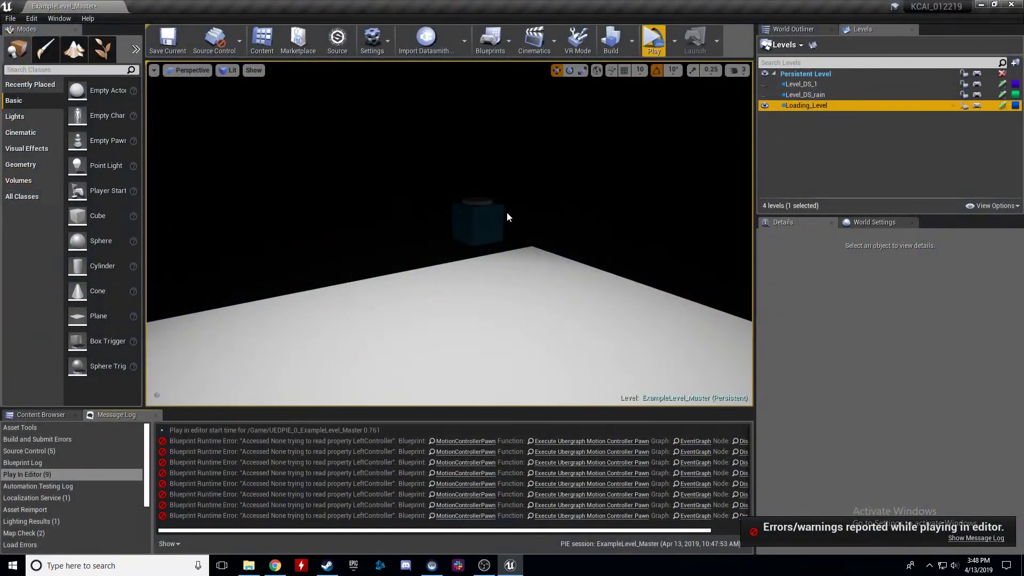
Step: Hide Loading_Level, bring back the content browser, and list the actors that belong to the persistent level
right_click_drag(506, 214, 528, 229)
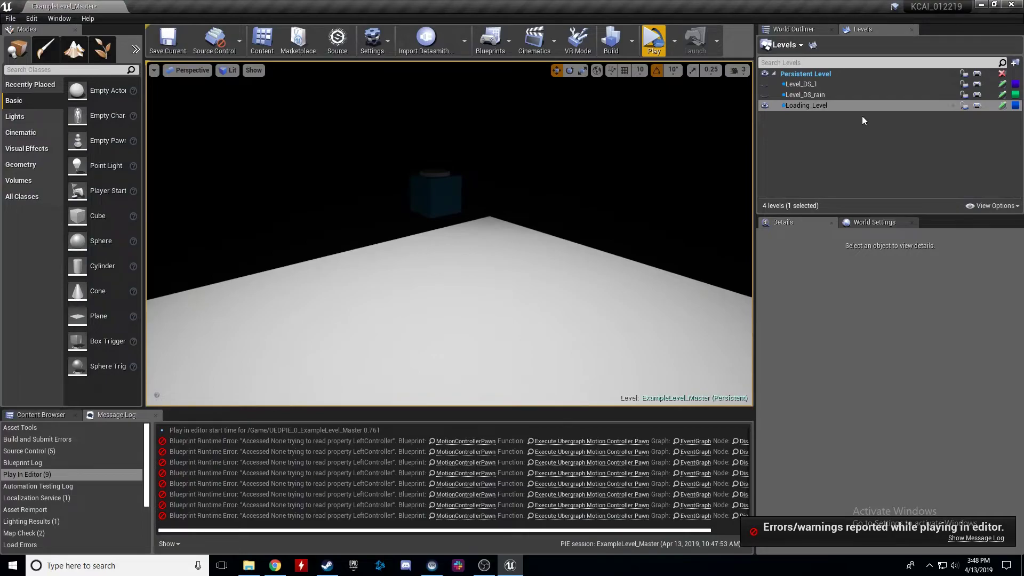
left_click(809, 30)
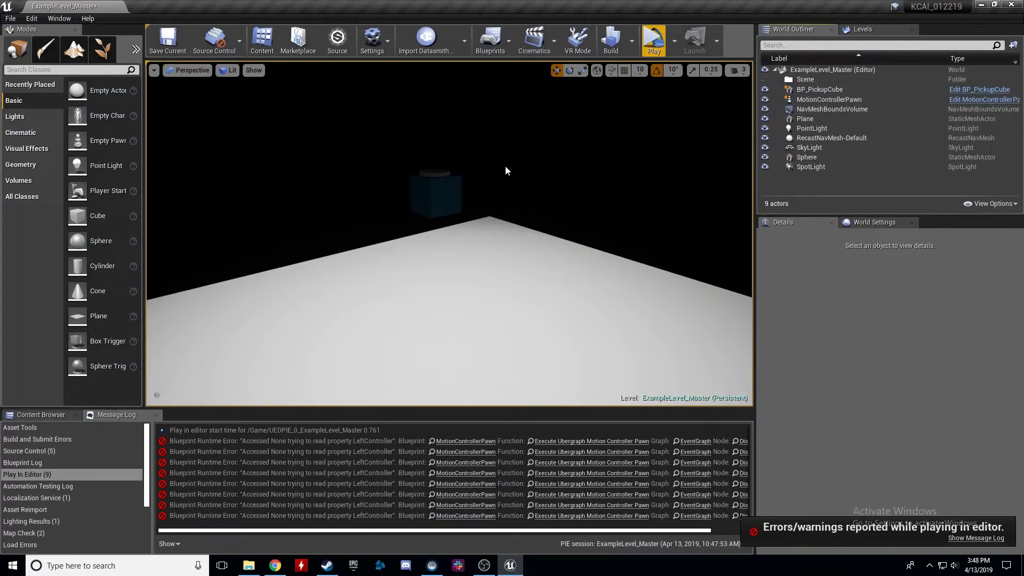
left_click(41, 415)
left_click(863, 28)
left_click(802, 30)
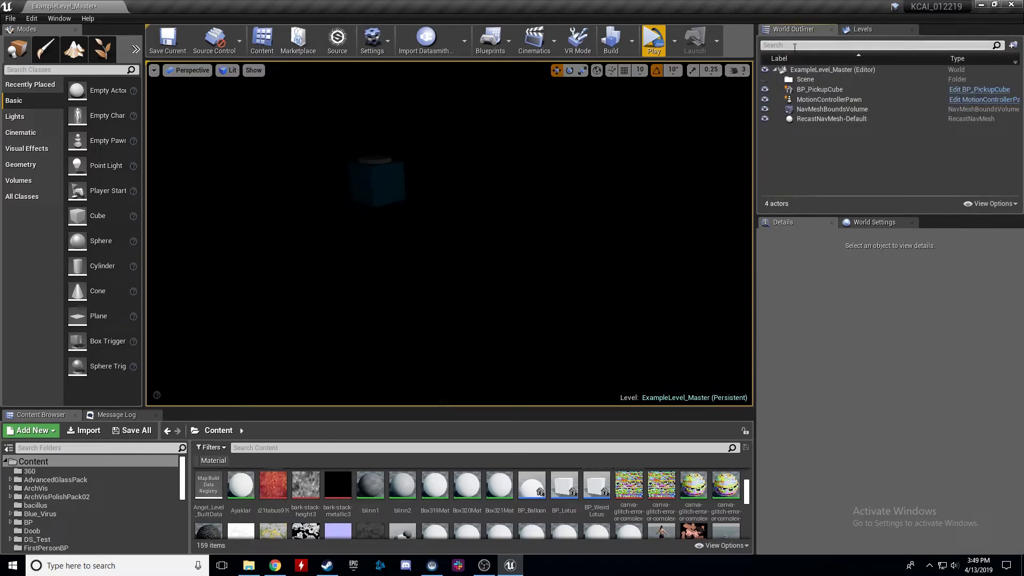
right_click_drag(512, 180, 469, 180)
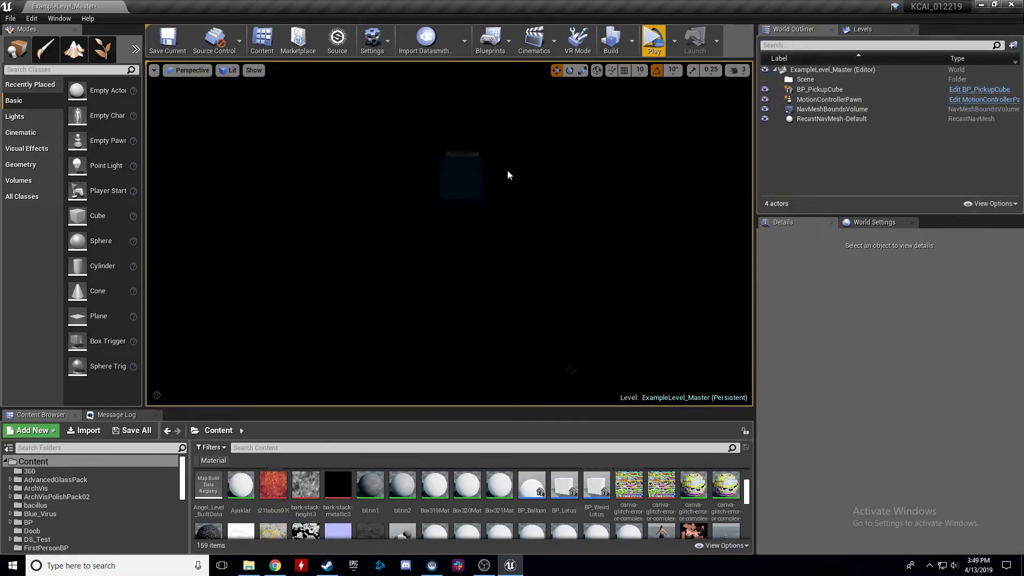
Step: Switch the viewport to unlit and select BP_PickupCube and NavMeshBoundsVolume in turn to inspect the persistent level's actors
key("alt+3")
right_click_drag(616, 145, 641, 165)
left_click(800, 99)
left_click(819, 90)
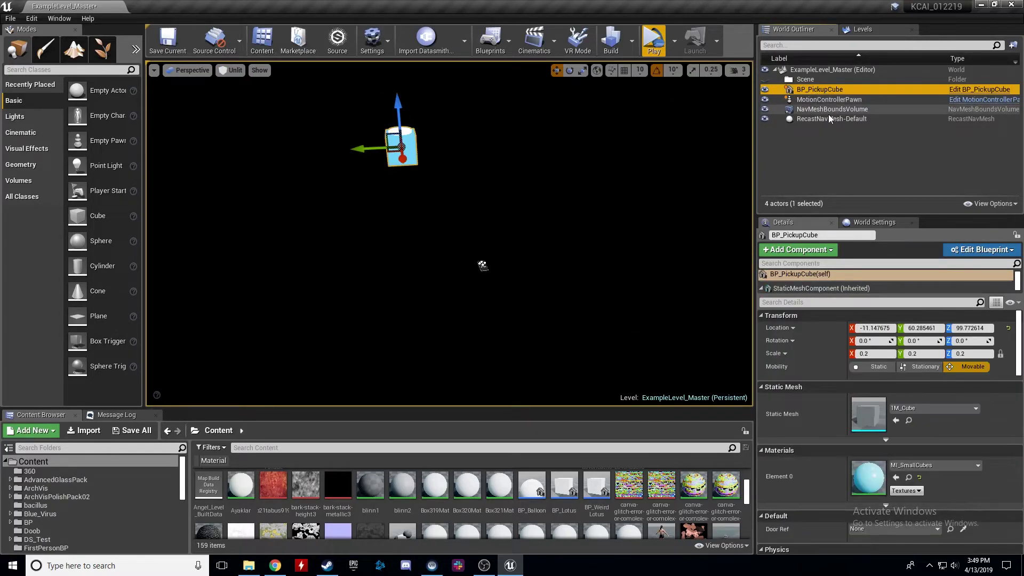
left_click(829, 112)
left_click(882, 27)
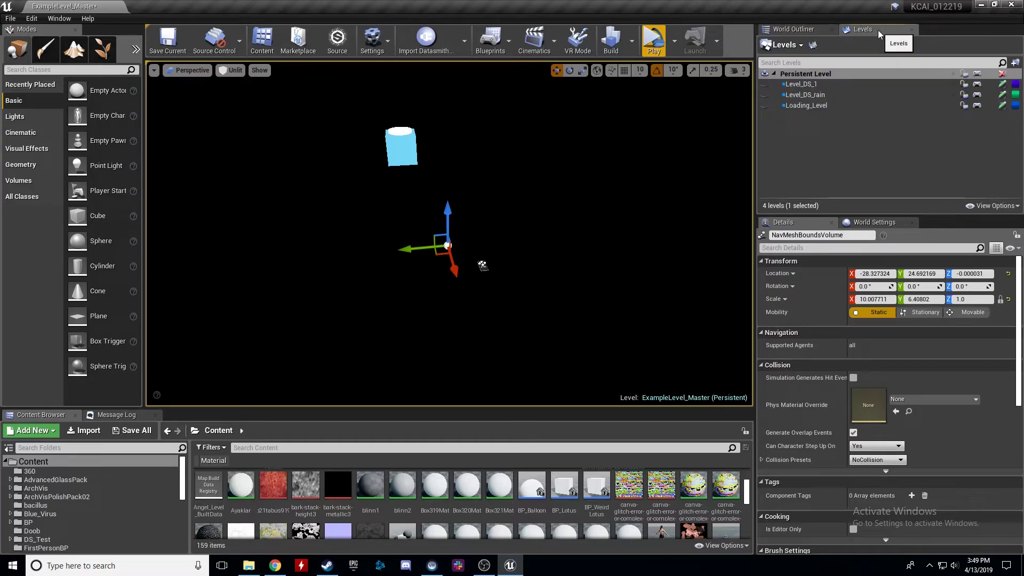
Step: Make Level_DS_1 visible, return the viewport to lit, and display the navigation mesh on its floor
left_click(764, 84)
right_click_drag(547, 149, 490, 148)
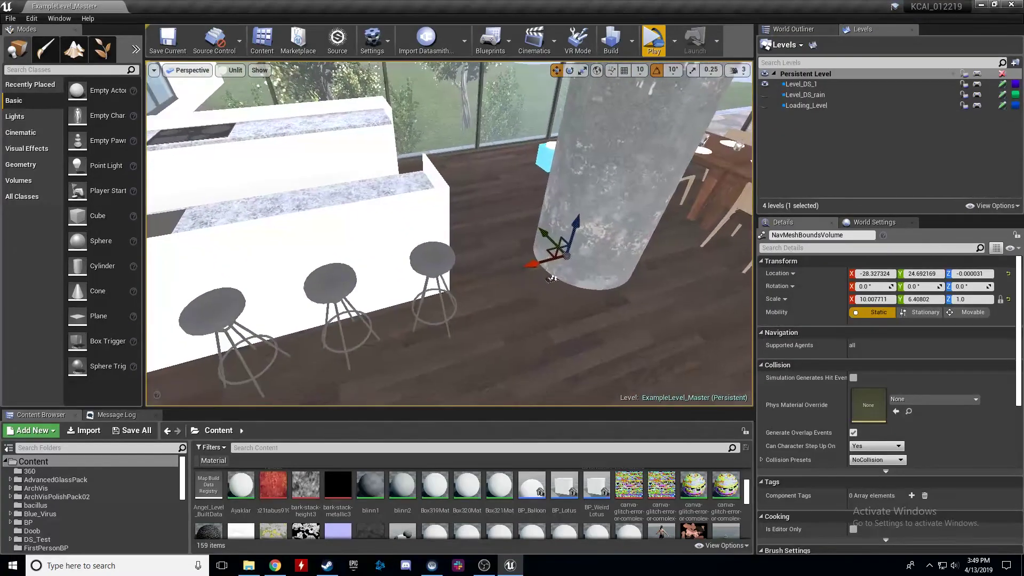
key("alt+4")
right_click_drag(555, 157, 693, 181)
key("p")
Step: Show Loading_Level in place of Level_DS_1 to inspect its navigation mesh coverage
left_click(765, 105)
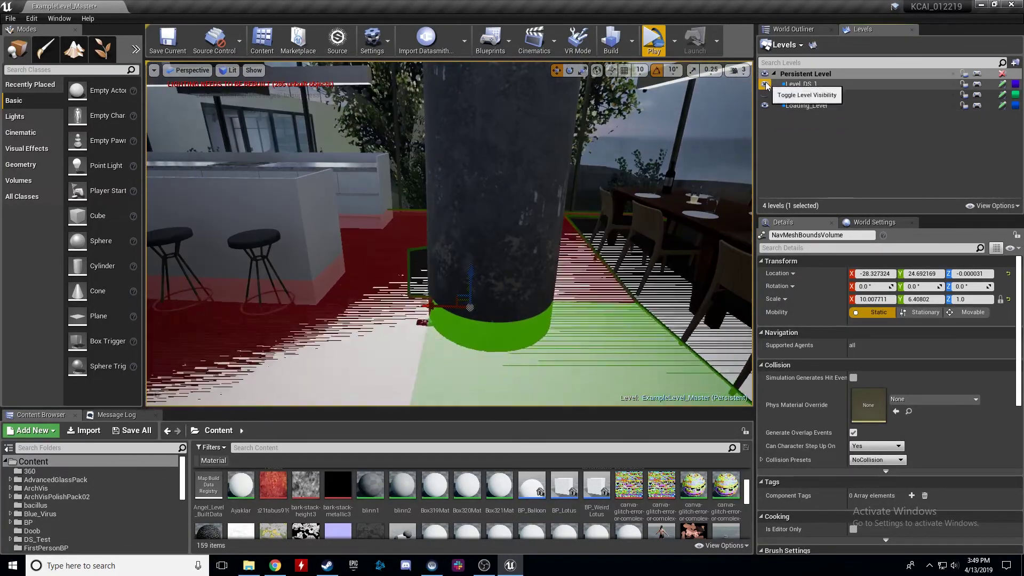
left_click(765, 83)
right_click_drag(384, 252, 320, 262)
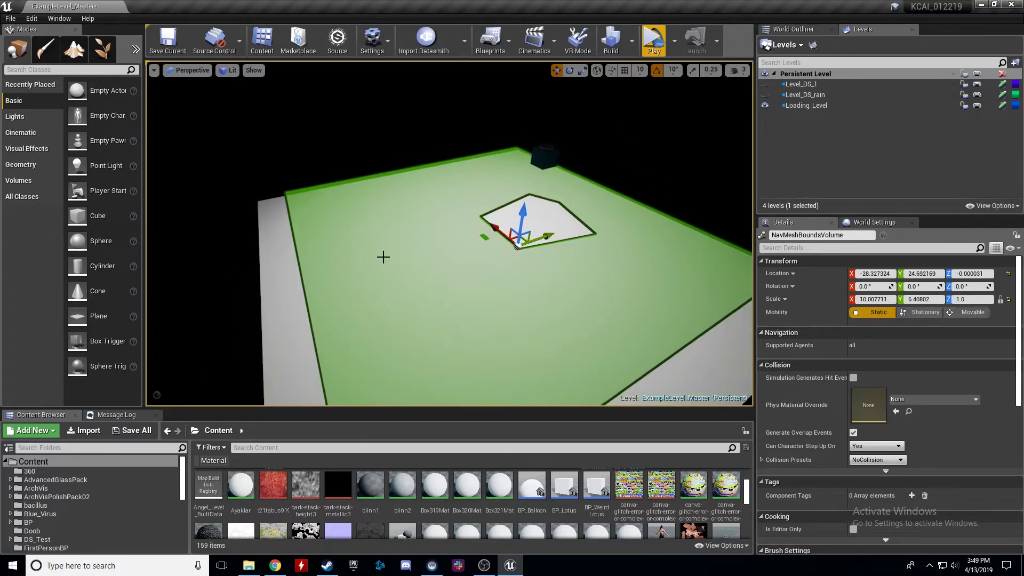
Step: Show Level_DS_rain in place of Loading_Level and inspect the navigation mesh across its floor
left_click(765, 105)
left_click(765, 94)
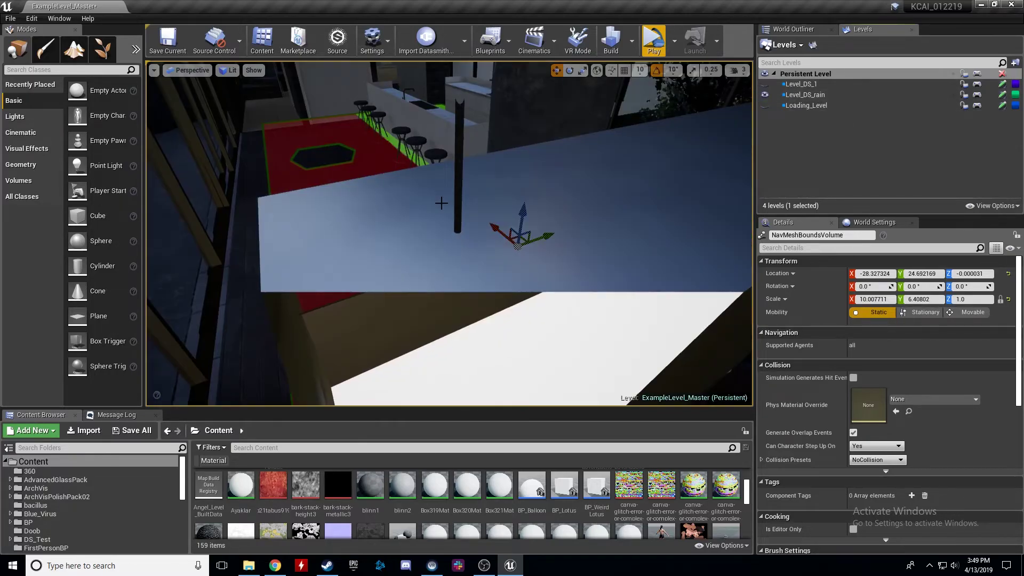
right_click_drag(587, 187, 614, 190)
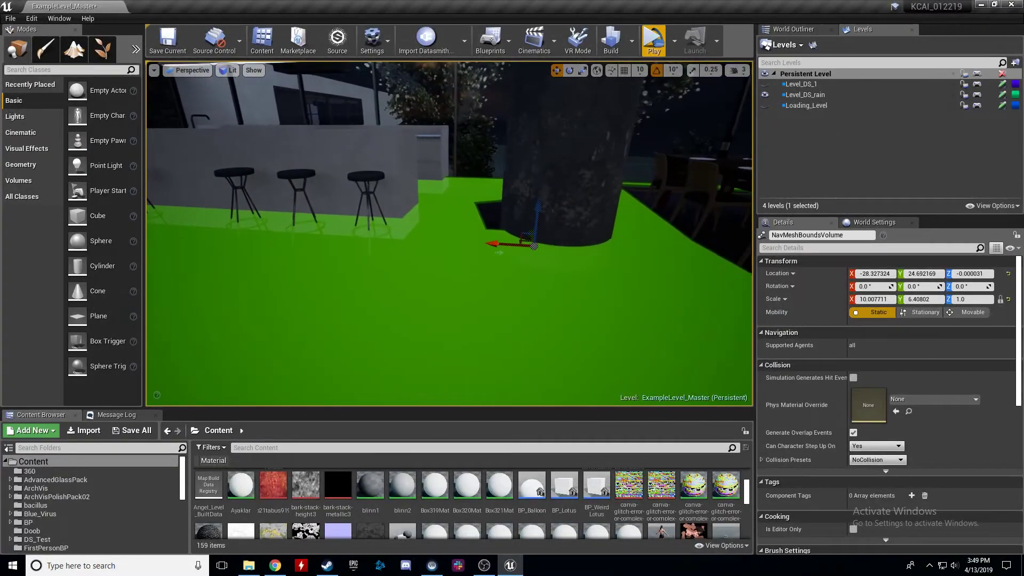
right_click_drag(449, 180, 325, 208)
right_click_drag(511, 192, 627, 166)
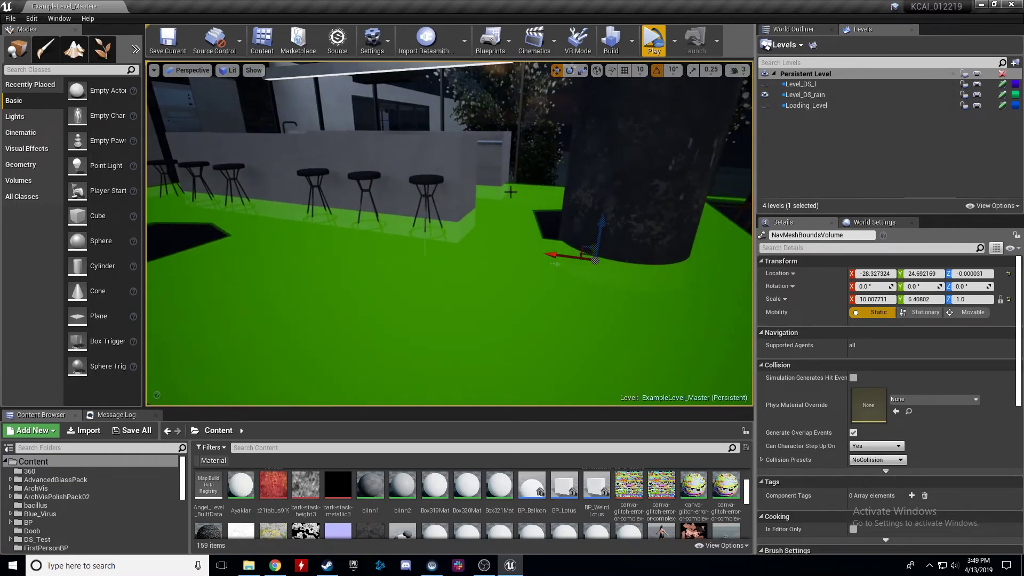
right_click_drag(500, 258, 501, 256)
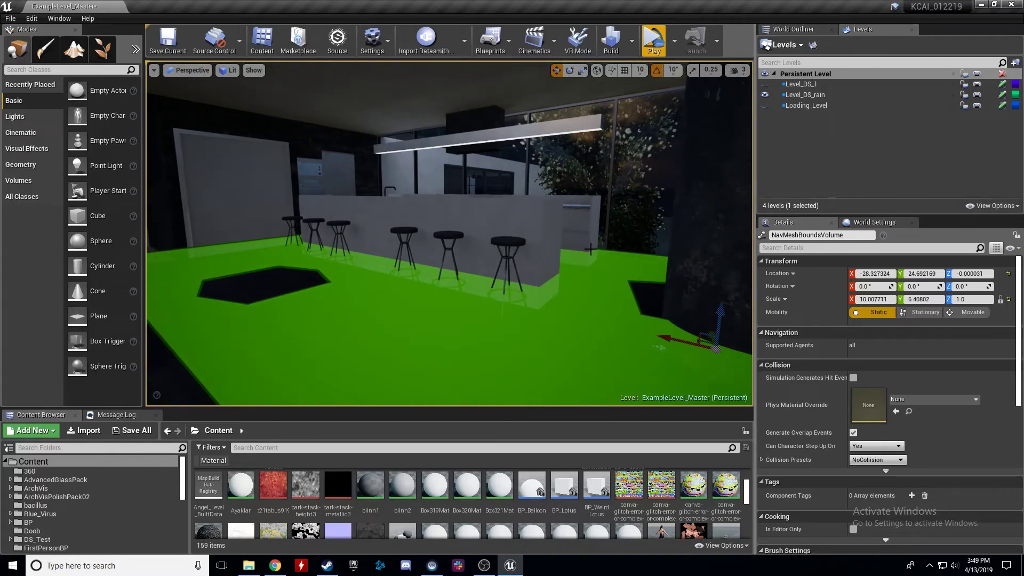
Step: Hide Level_DS_rain and return to the list of actors in the persistent level
left_click(765, 95)
left_click(803, 72)
left_click(805, 28)
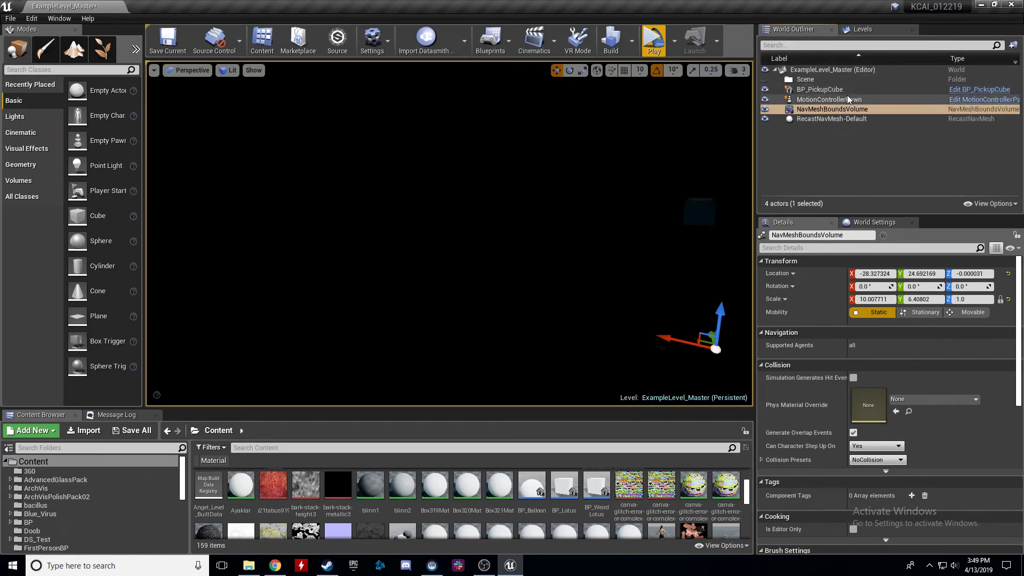